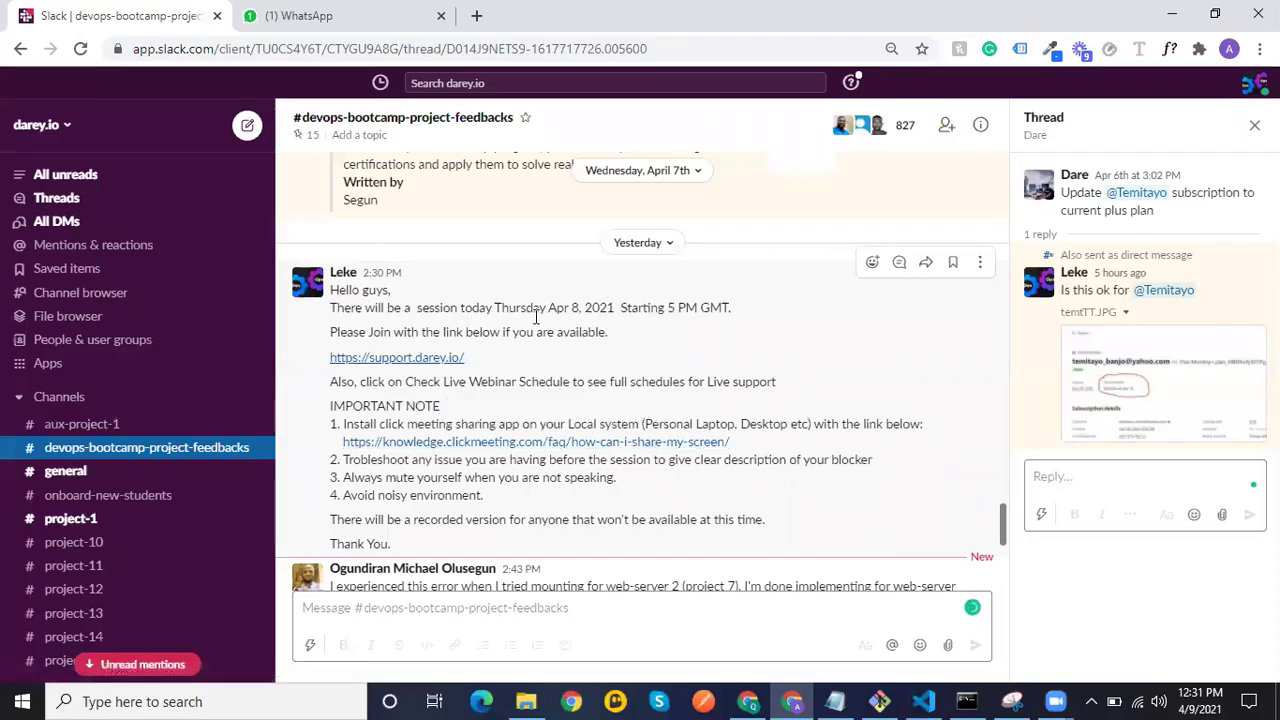
- Follow the knowledge.clickmeeting.com screen-sharing guide link in the devops-bootcamp session announcement
scroll(565, 410, up, 1)
scroll(568, 405, down, 2)
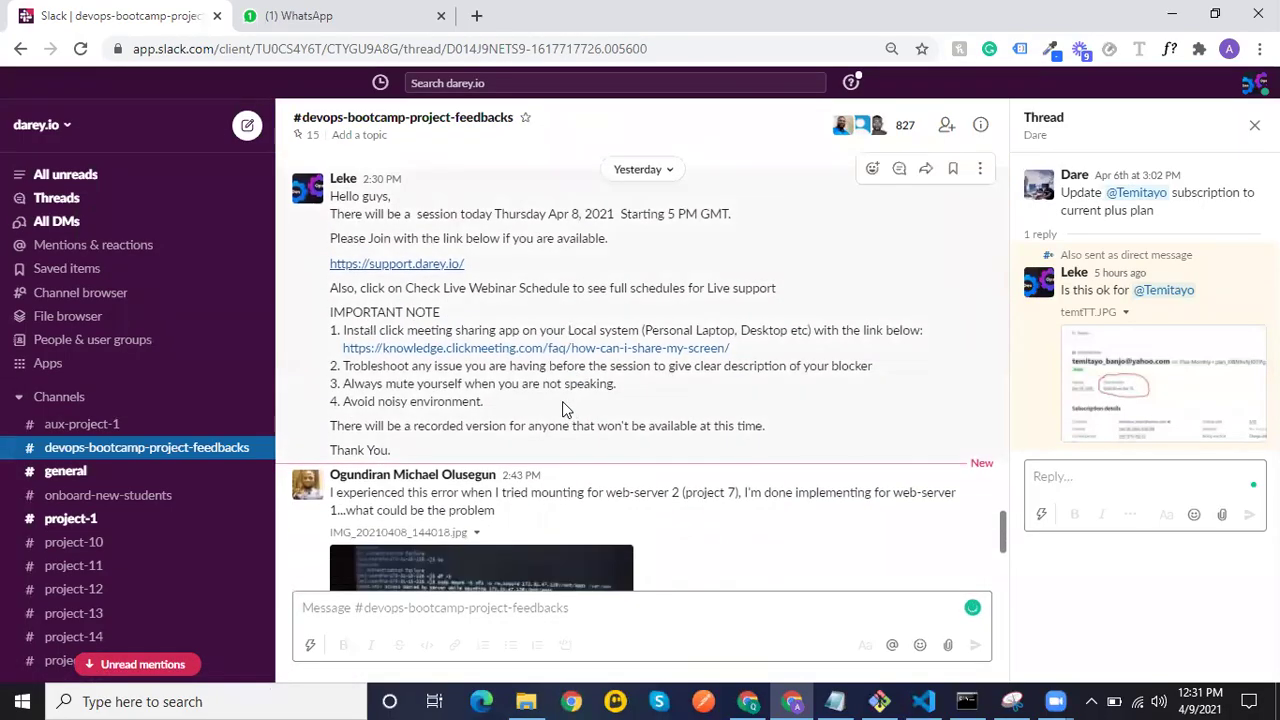
scroll(563, 405, up, 1)
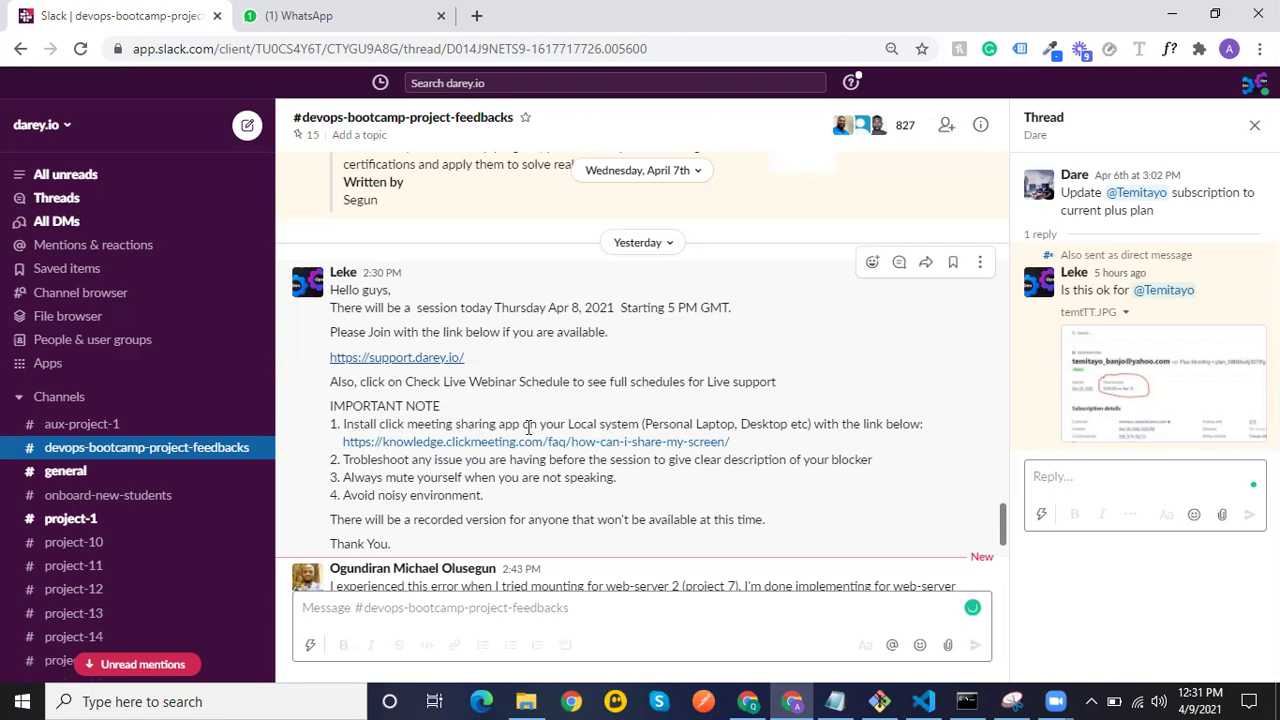
click(465, 442)
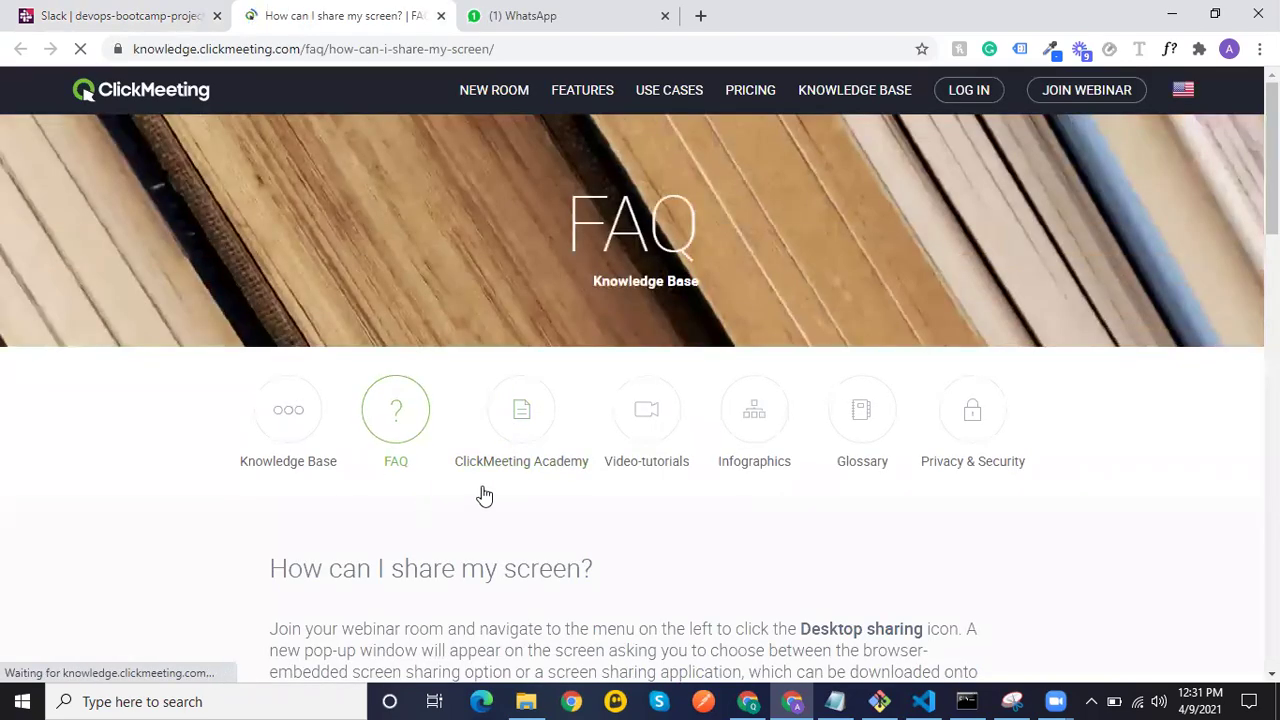
- Download the Windows screen-sharing installer, clickmeeting.exe, from the FAQ article's 'here' link
scroll(527, 480, down, 3)
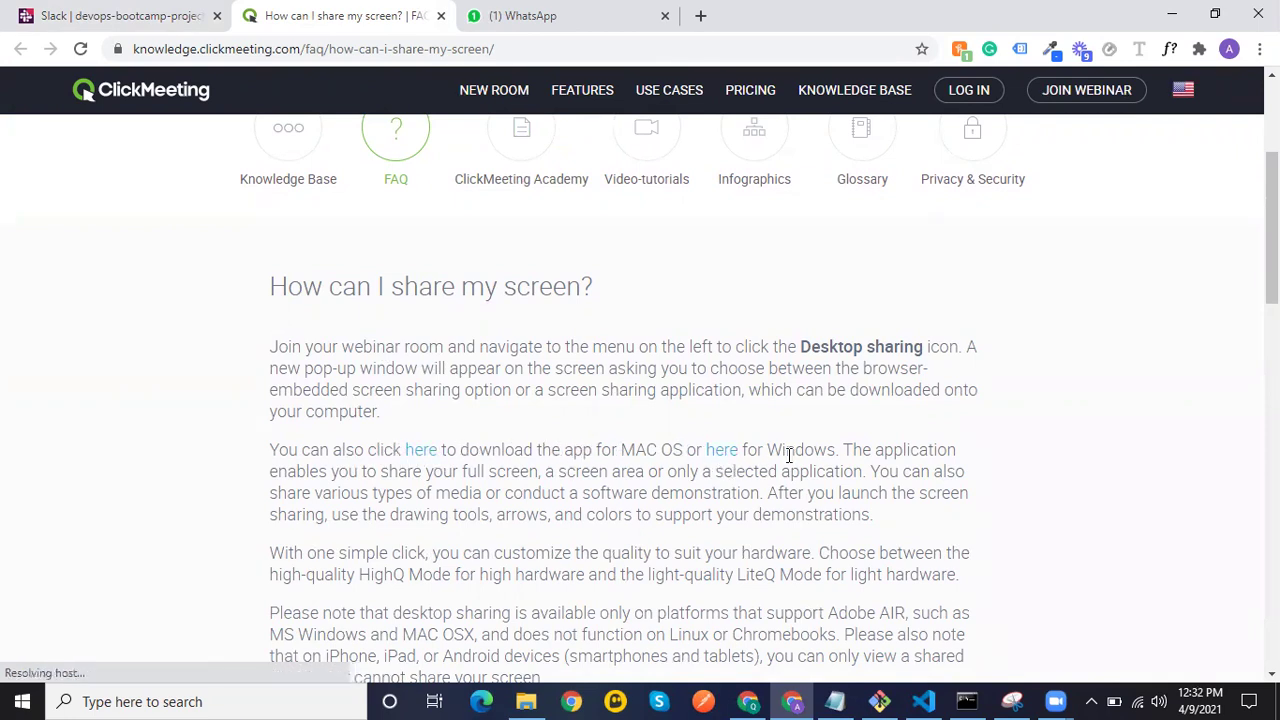
click(721, 458)
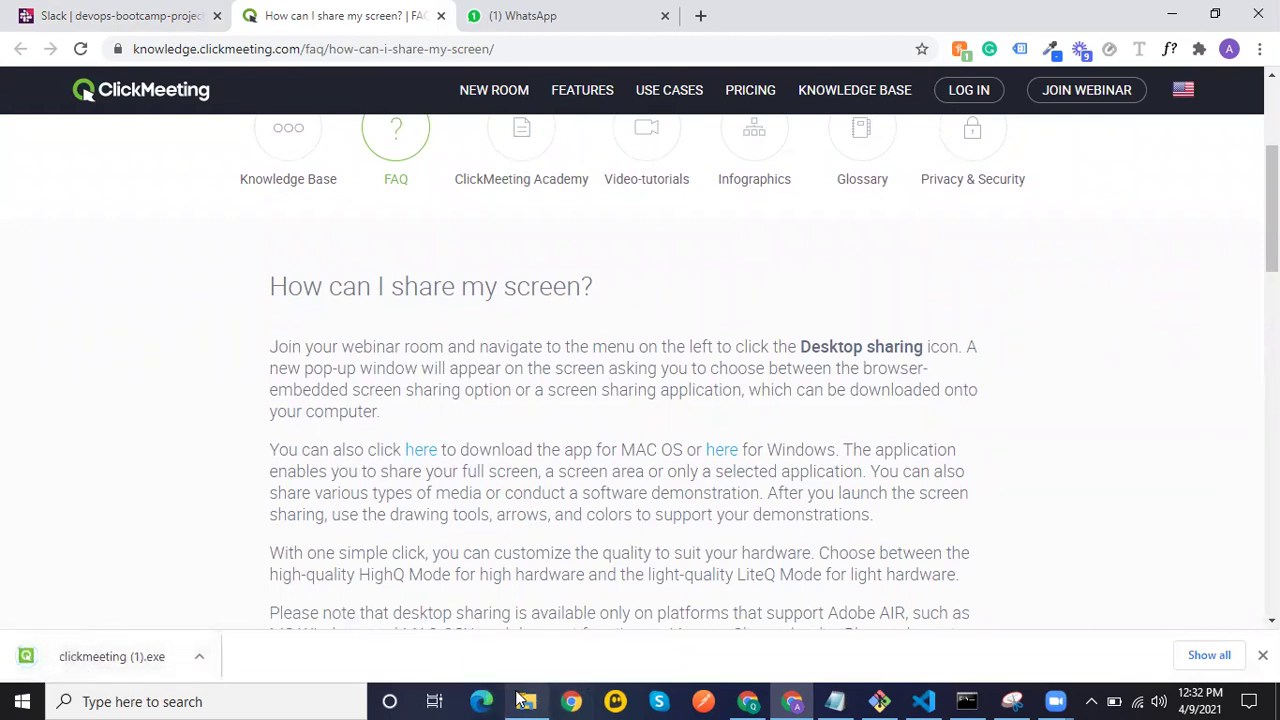
mouse_move(524, 701)
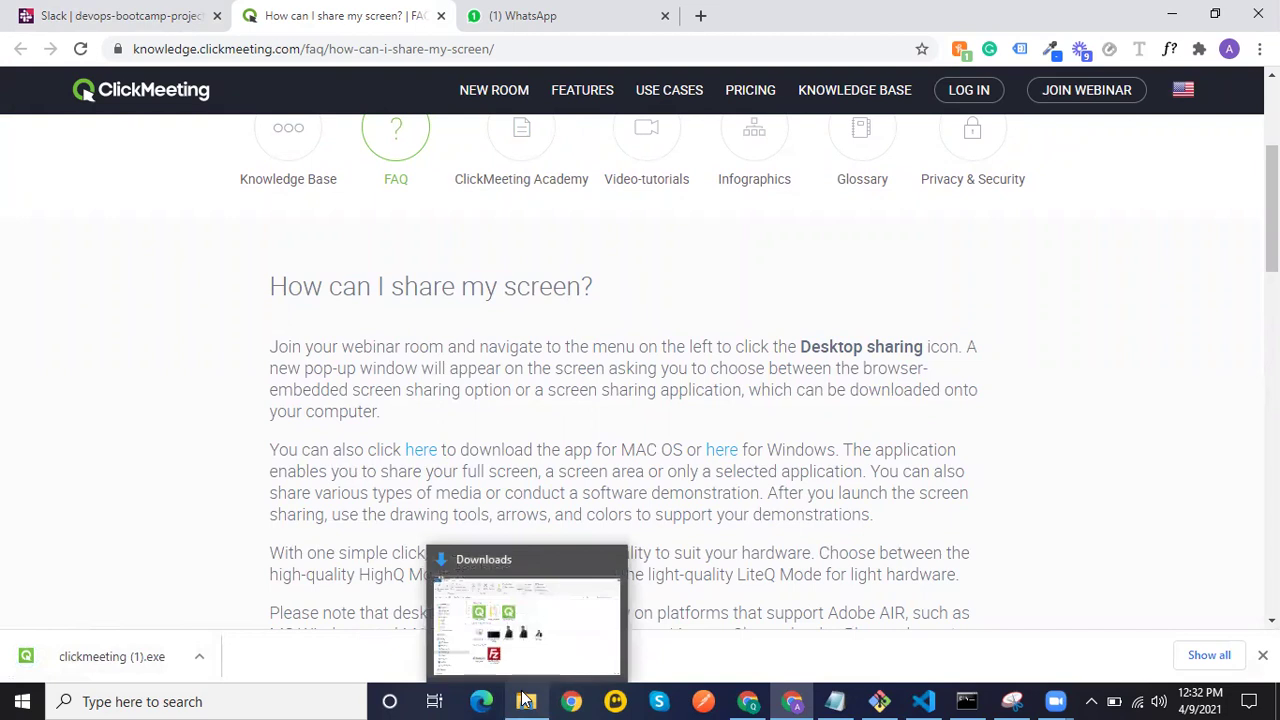
- Show the Downloads folder in File Explorer and launch the clickmeeting installer
click(525, 700)
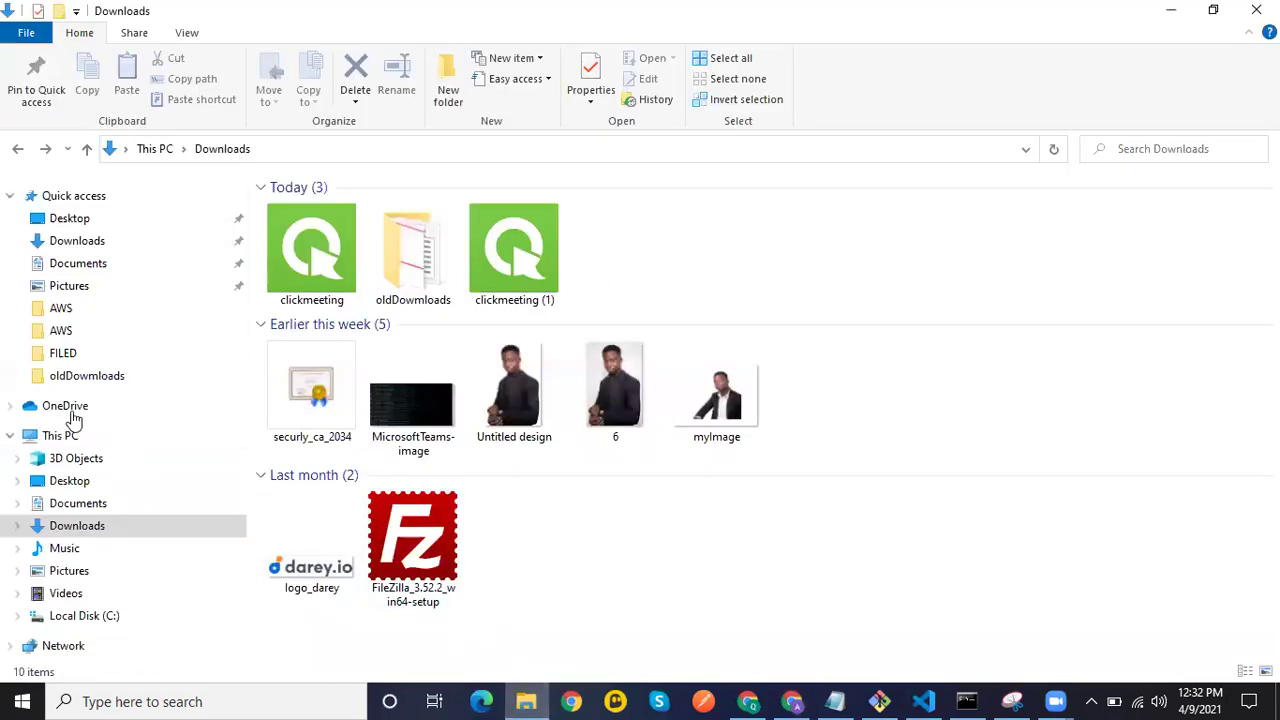
click(90, 528)
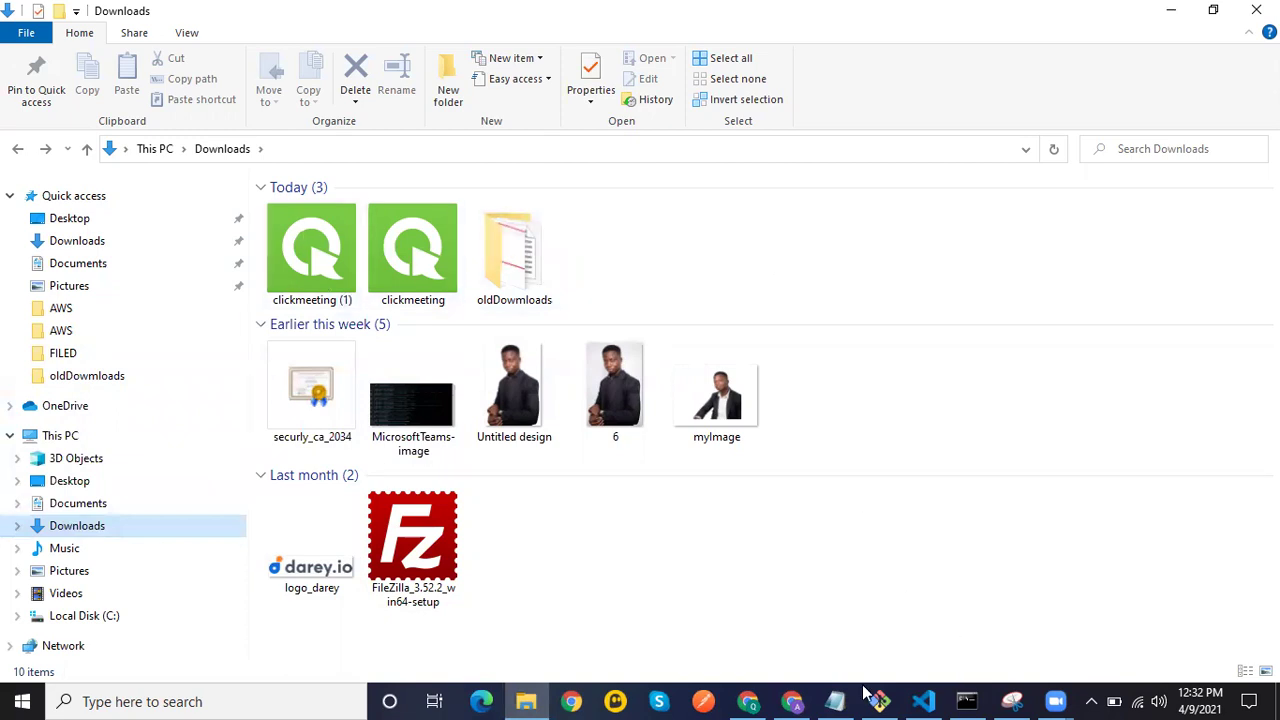
click(791, 701)
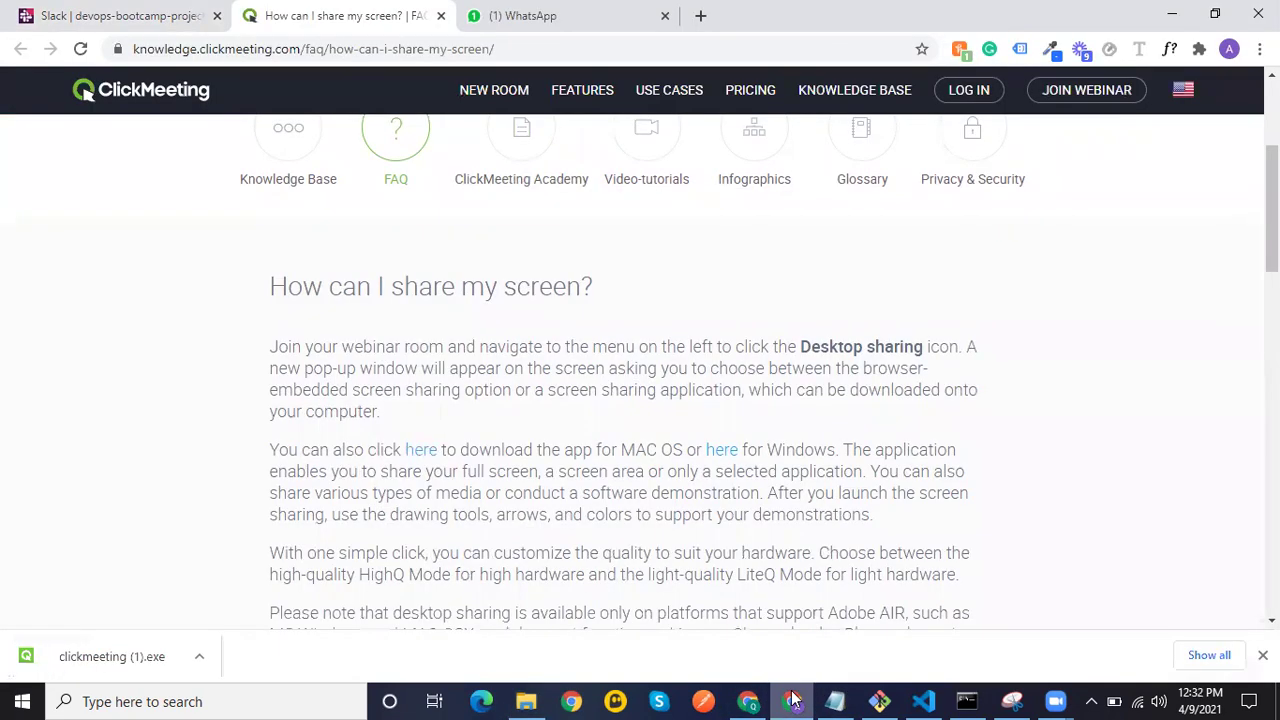
click(791, 701)
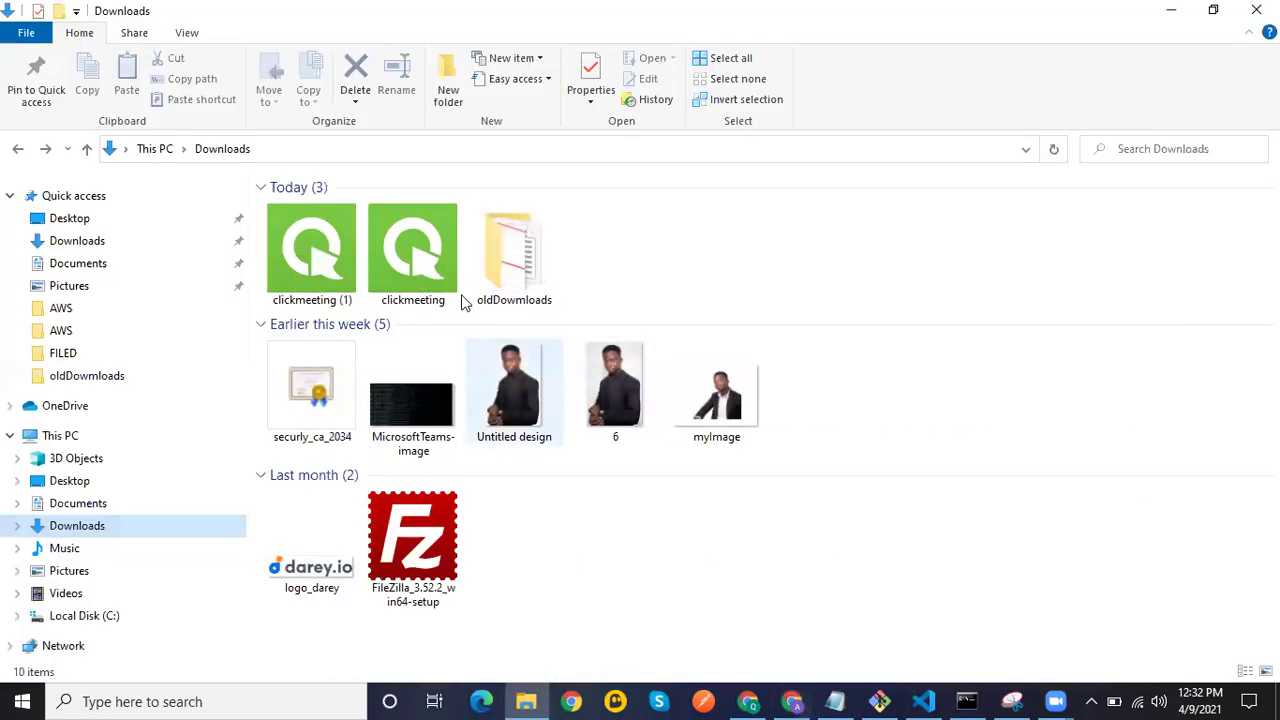
double_click(420, 258)
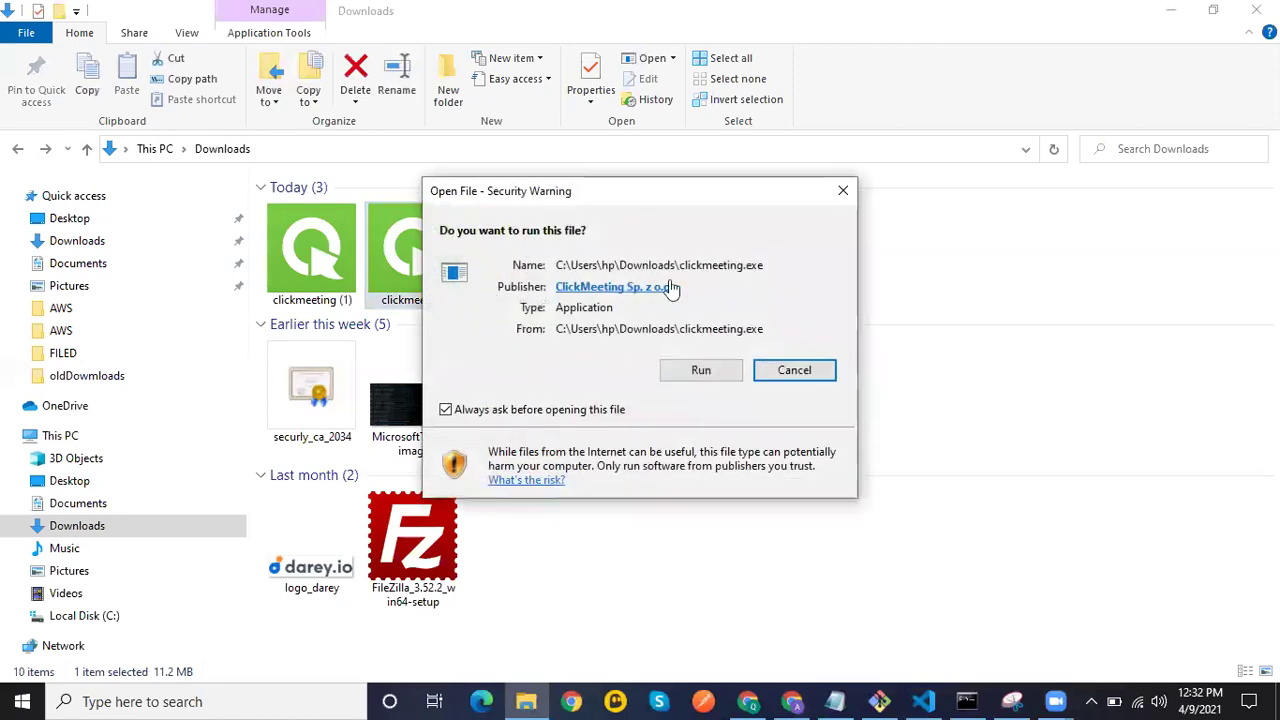
- Install ClickMeeting to C:\Program Files (x86)\ClickMeeting and launch the desktop sharing app
click(718, 369)
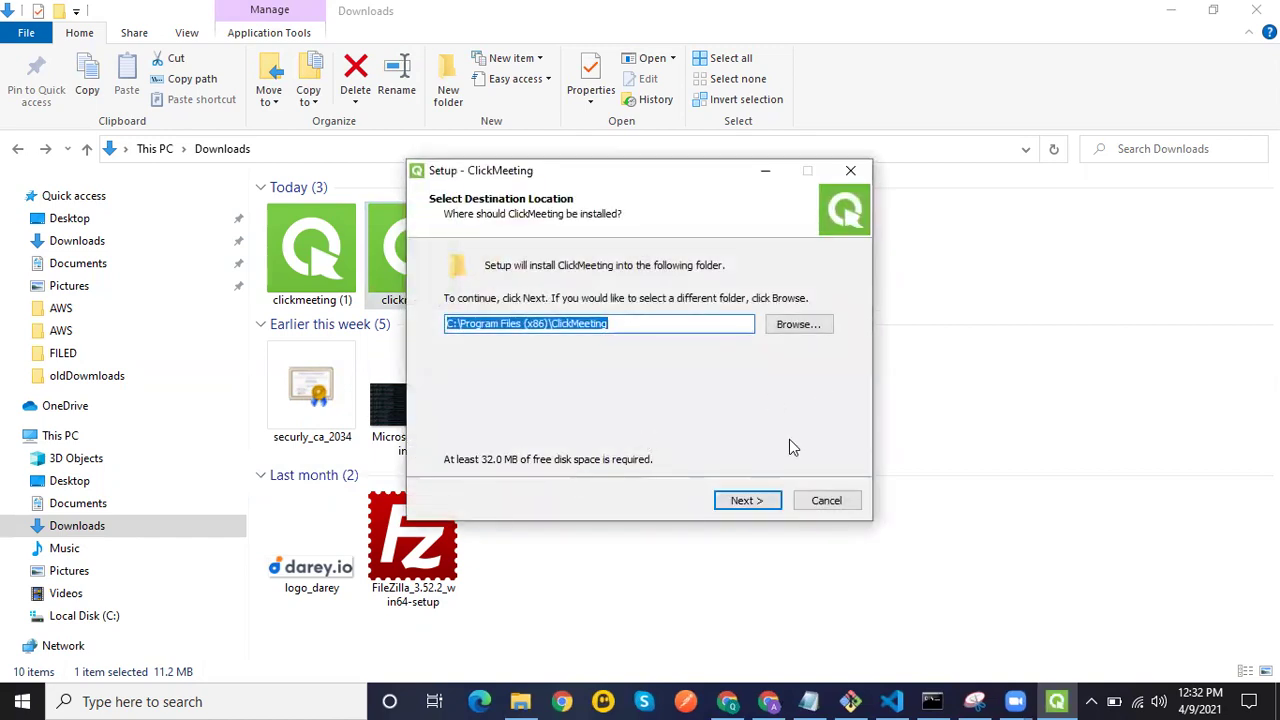
click(745, 500)
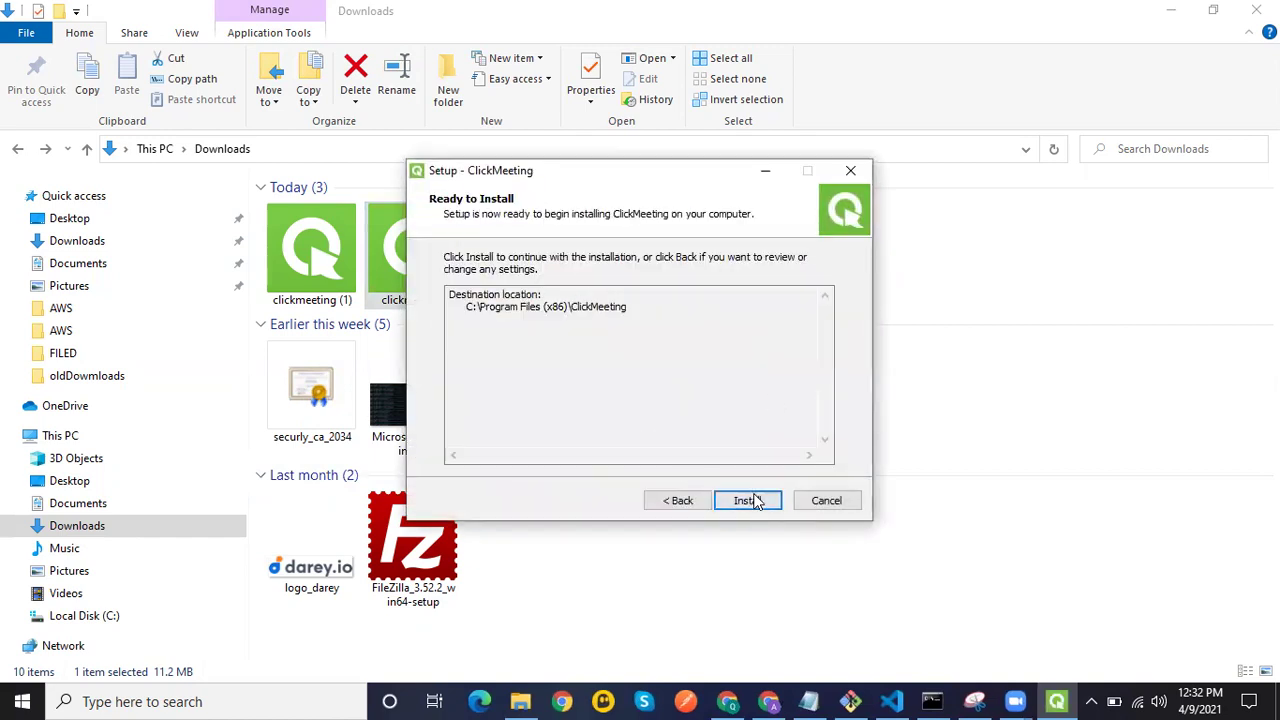
click(752, 500)
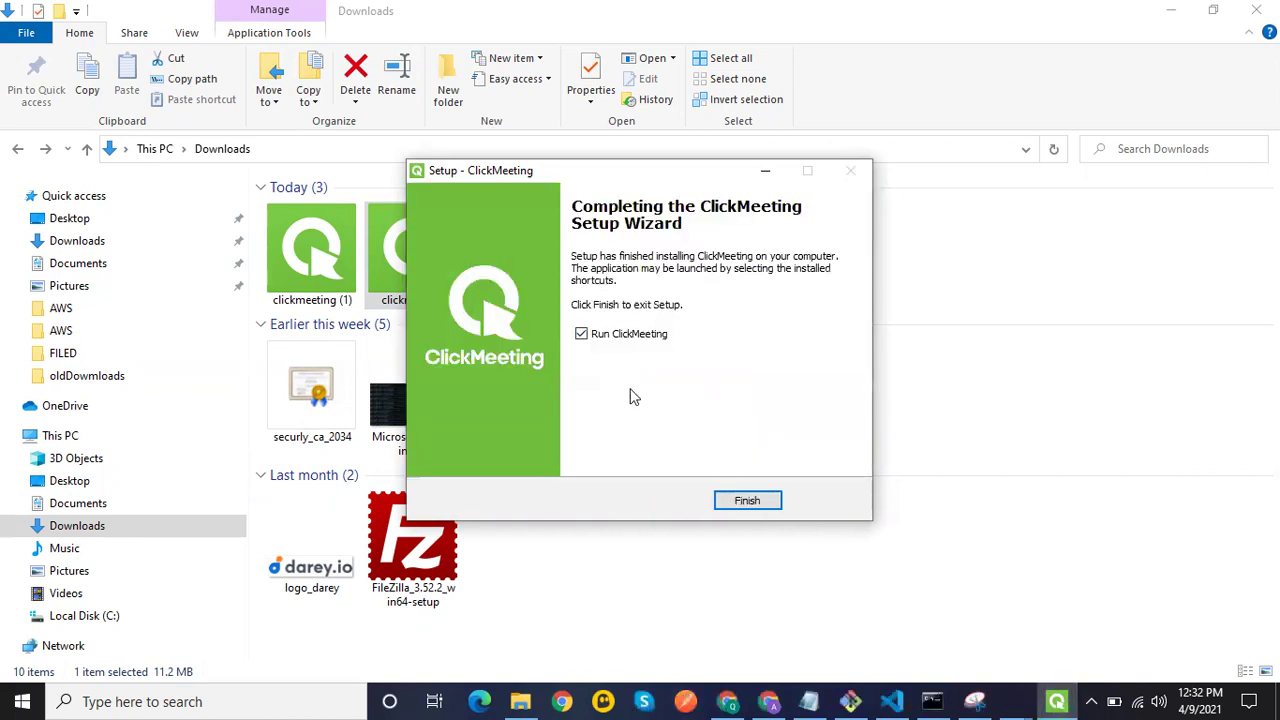
click(749, 501)
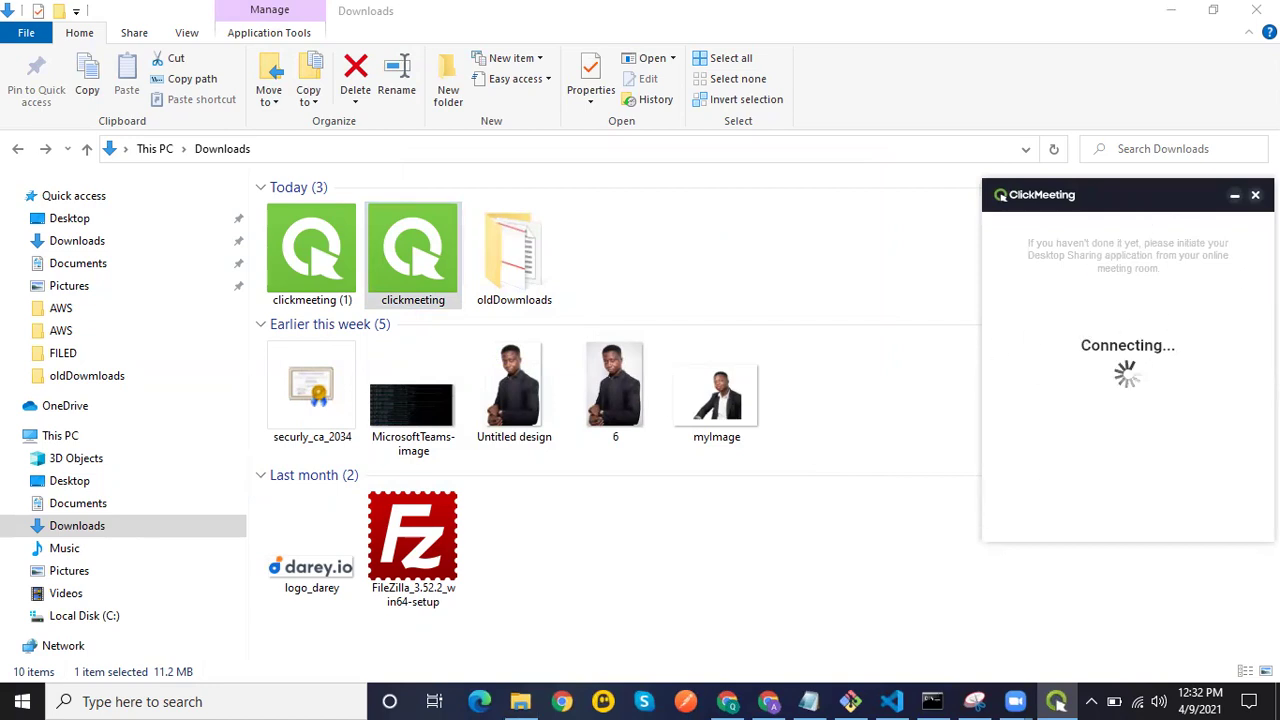
- Close the ClickMeeting sharing app and open the support.darey.io link from the Slack announcement
click(1254, 196)
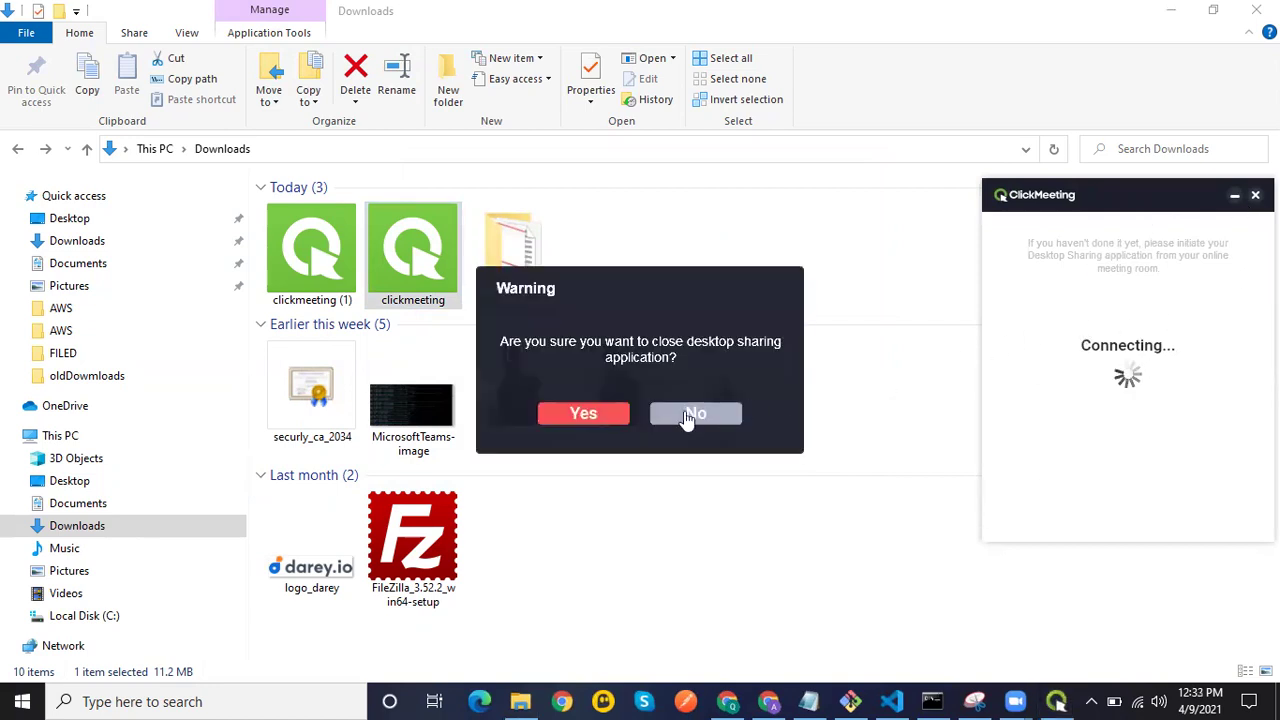
click(585, 415)
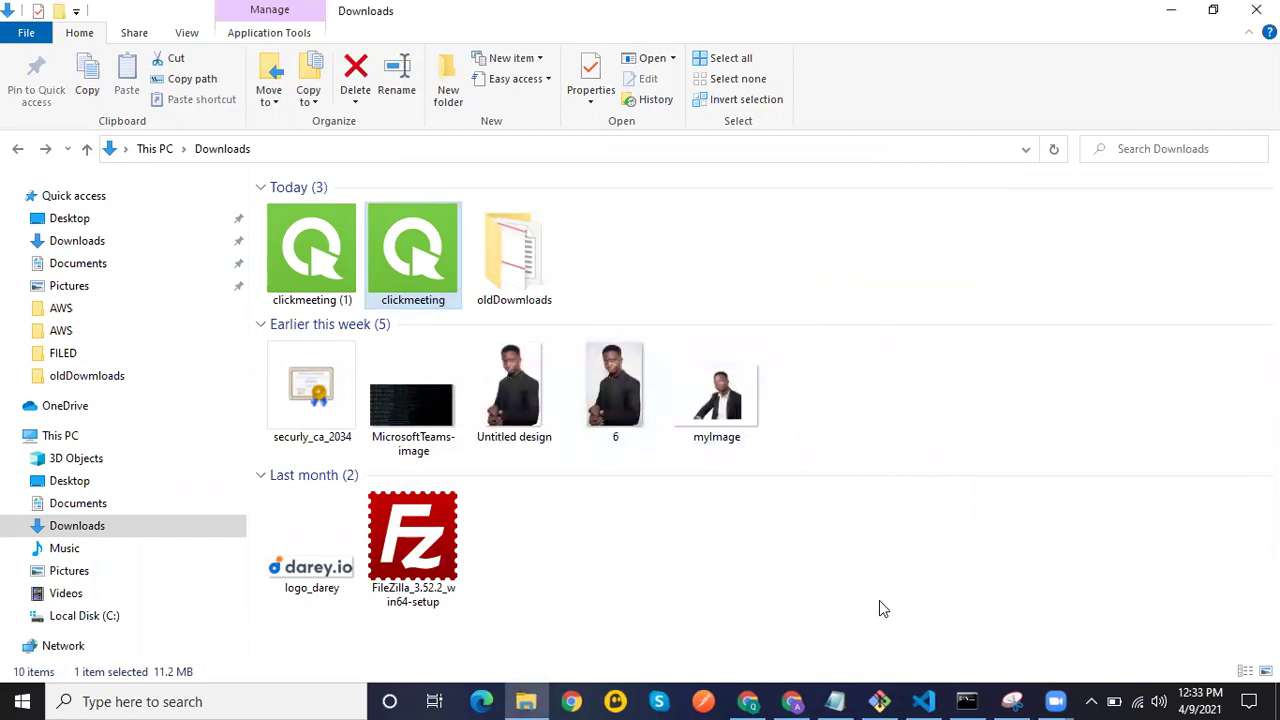
click(792, 701)
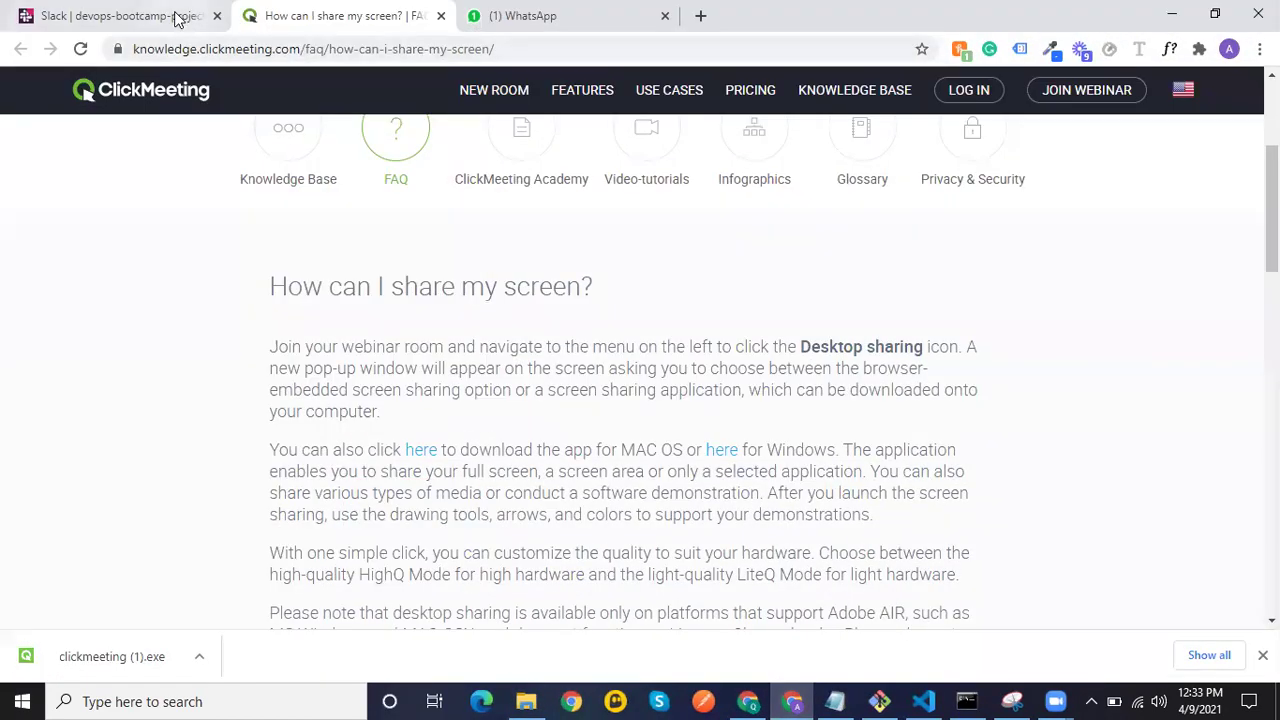
click(177, 17)
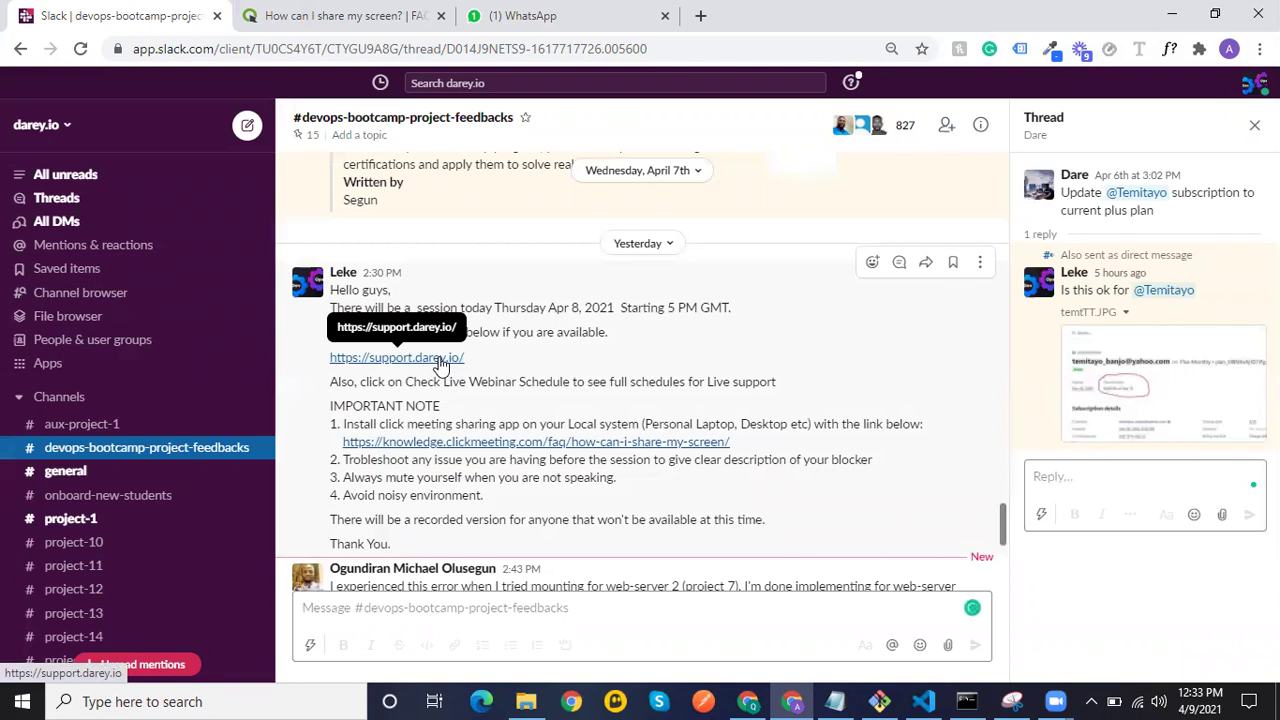
click(444, 358)
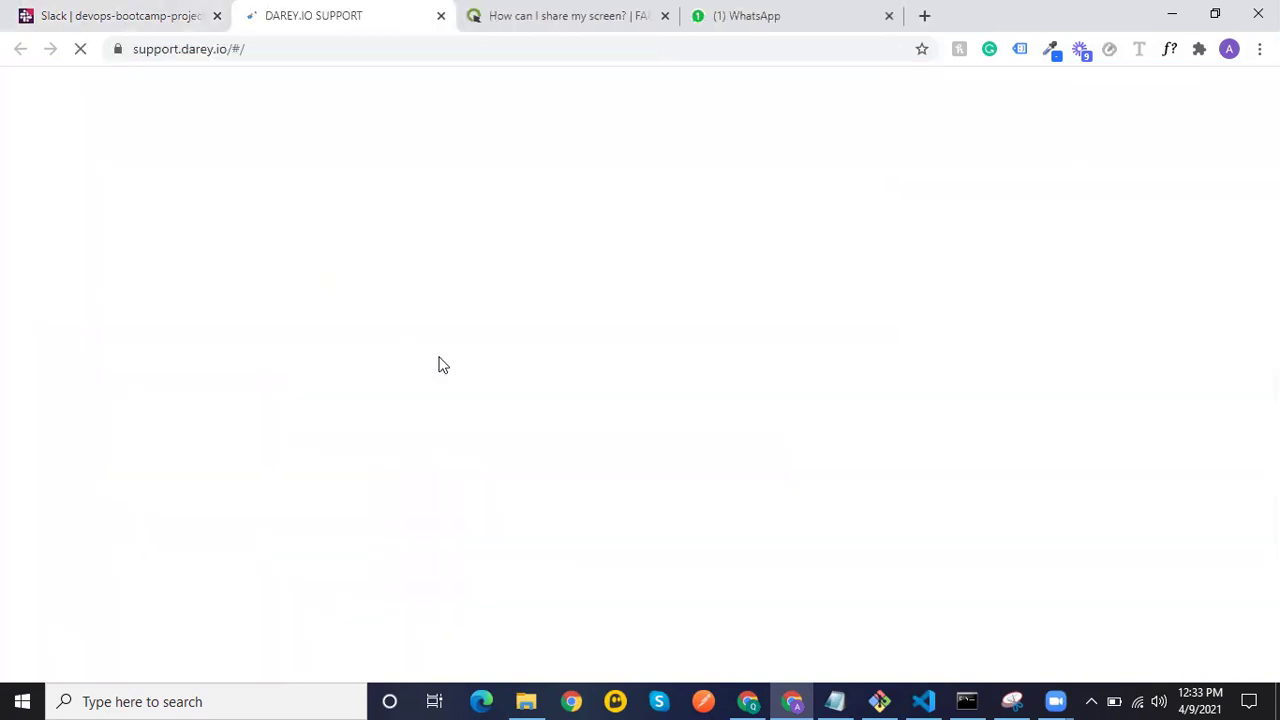
- Copy the Level 1 JOIN SESSION link address from the Project Listing
scroll(495, 345, down, 2)
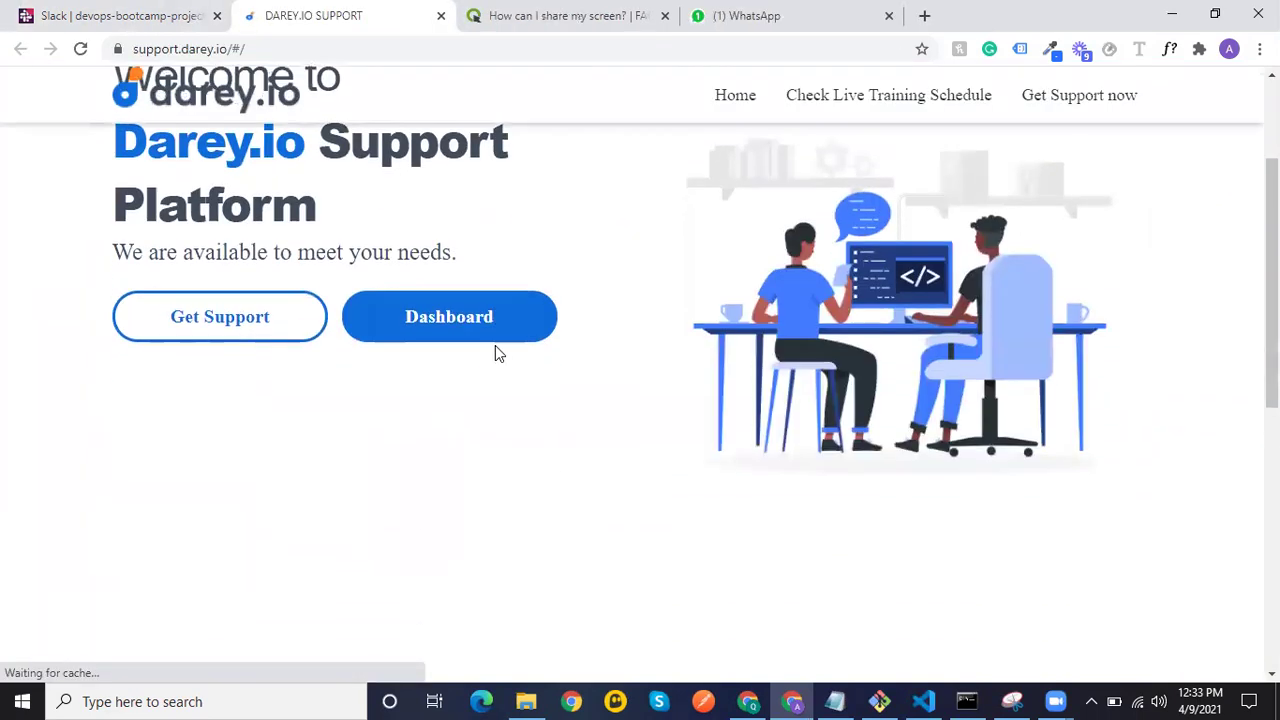
scroll(495, 345, down, 5)
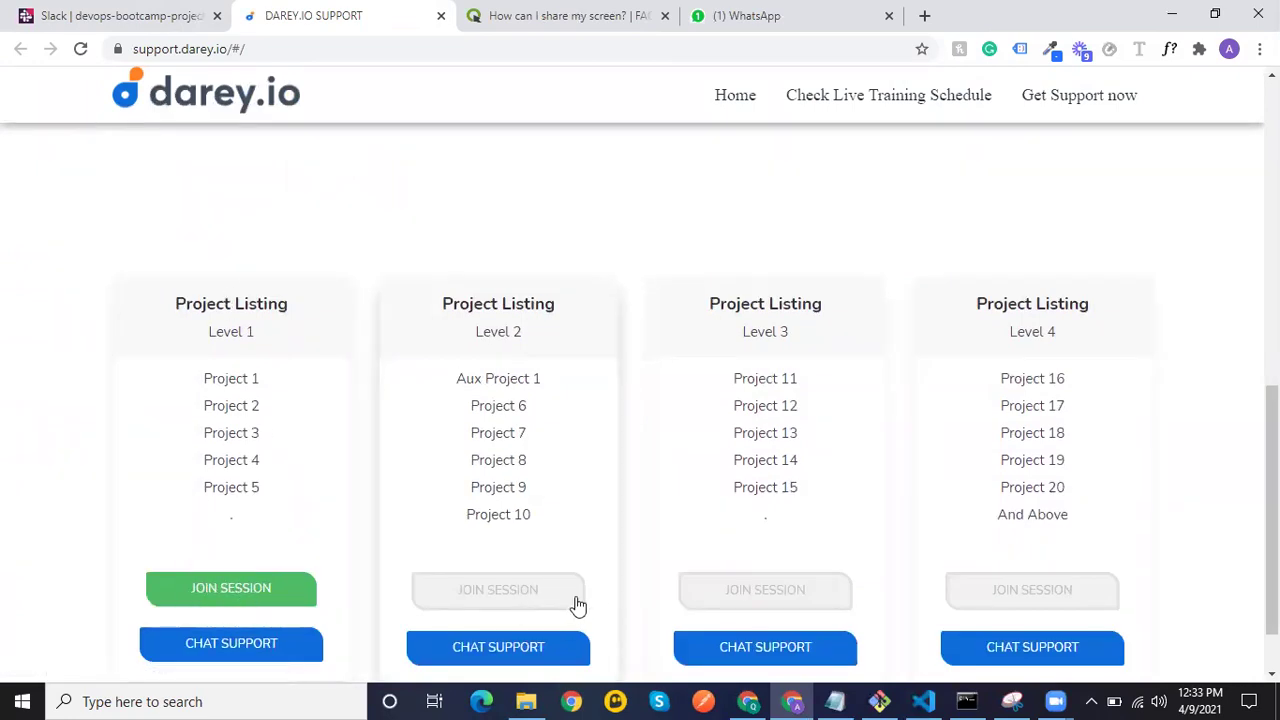
right_click(257, 594)
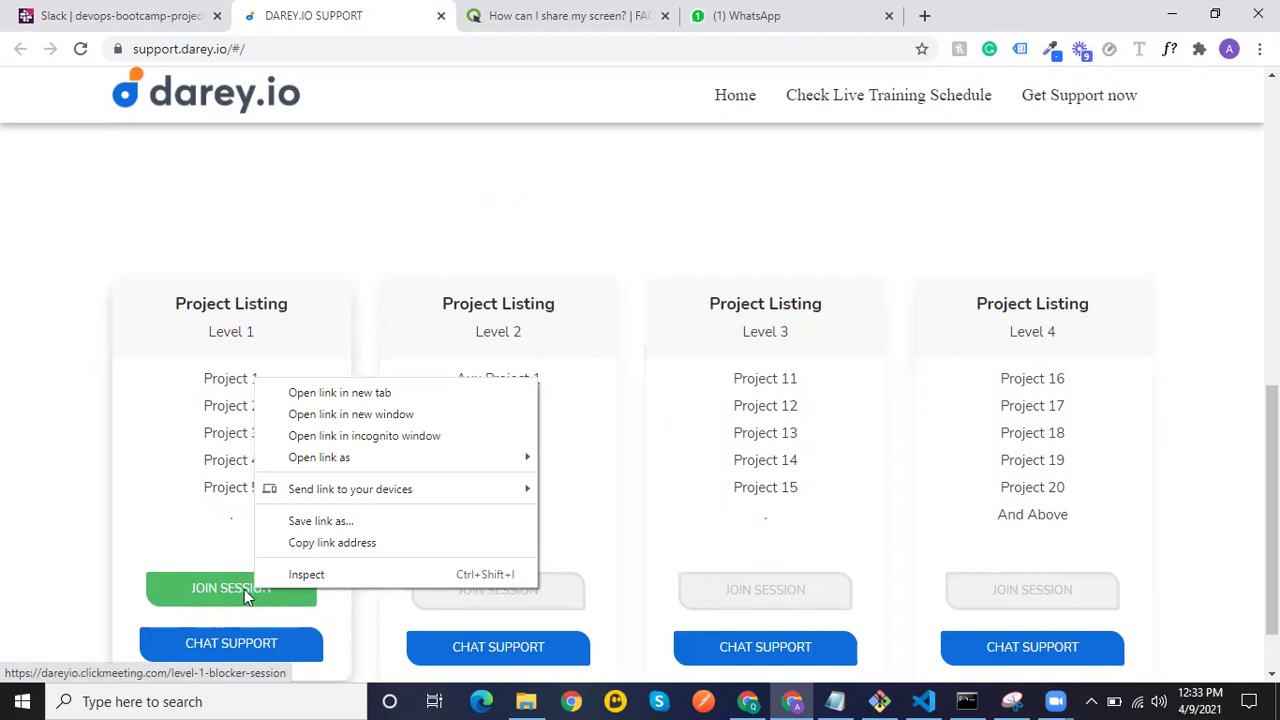
click(350, 540)
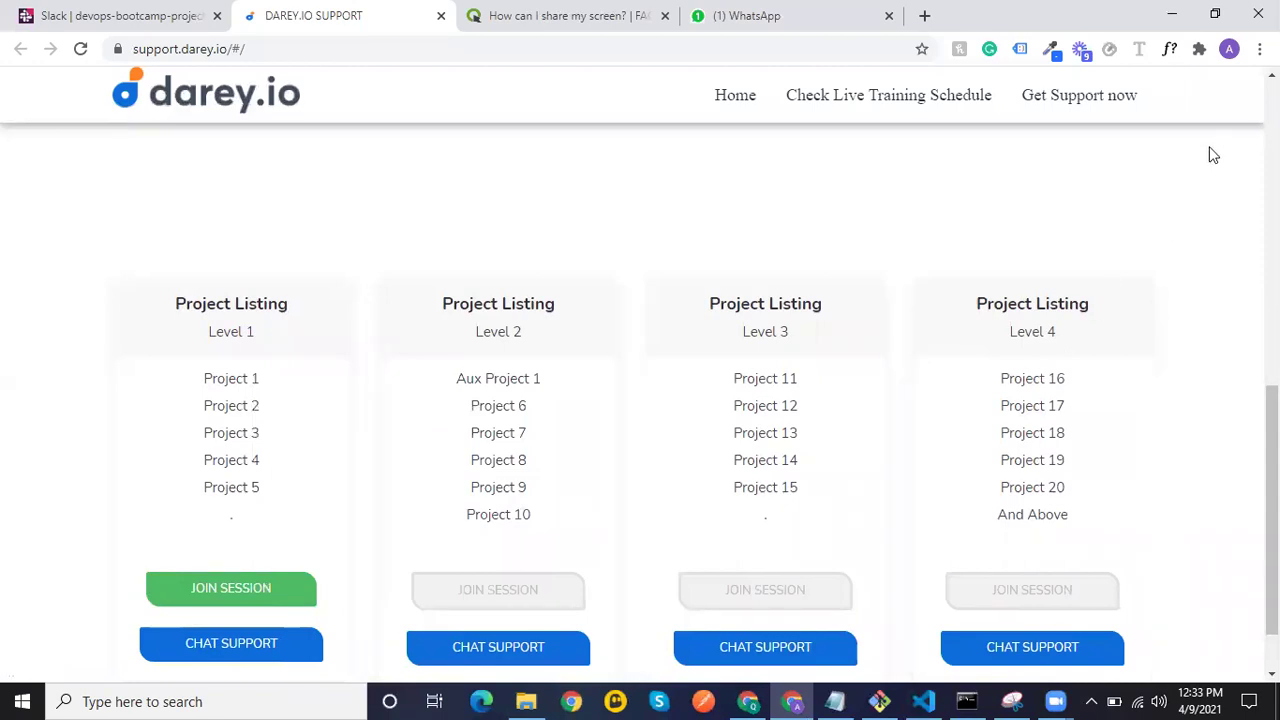
- Open the Level 1 session link in a new window under the other Chrome profile
click(1229, 49)
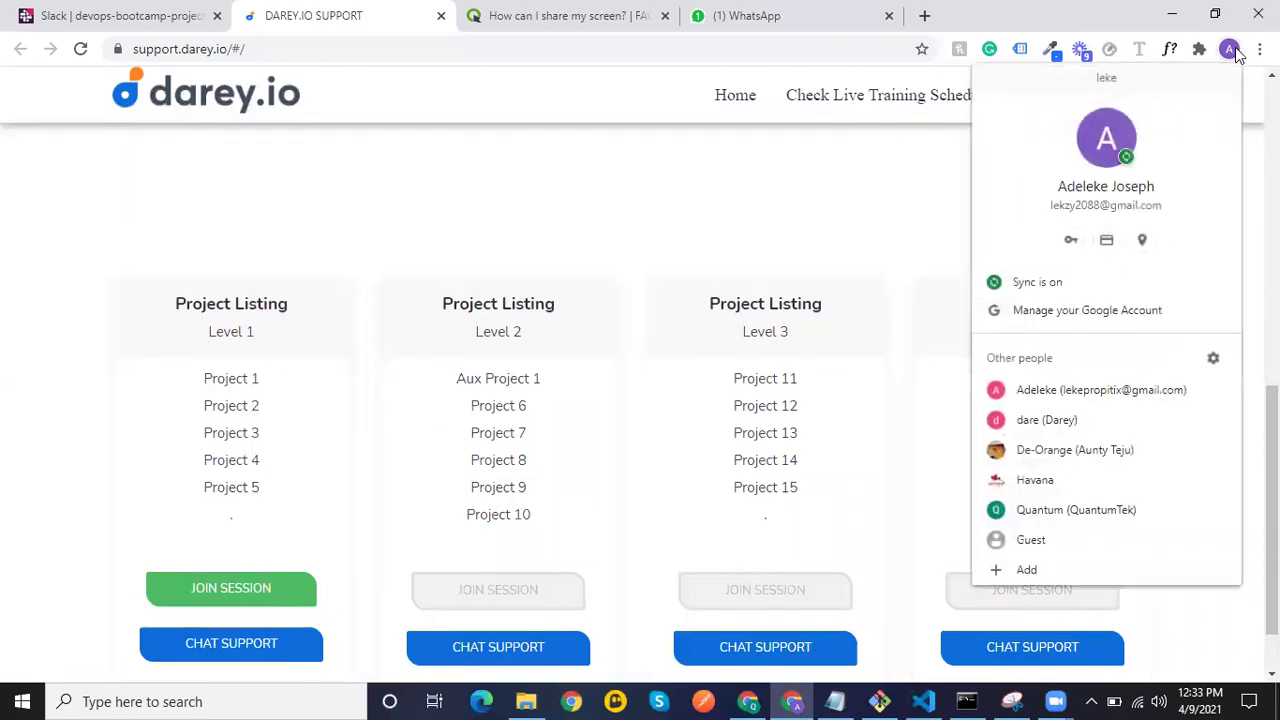
click(760, 160)
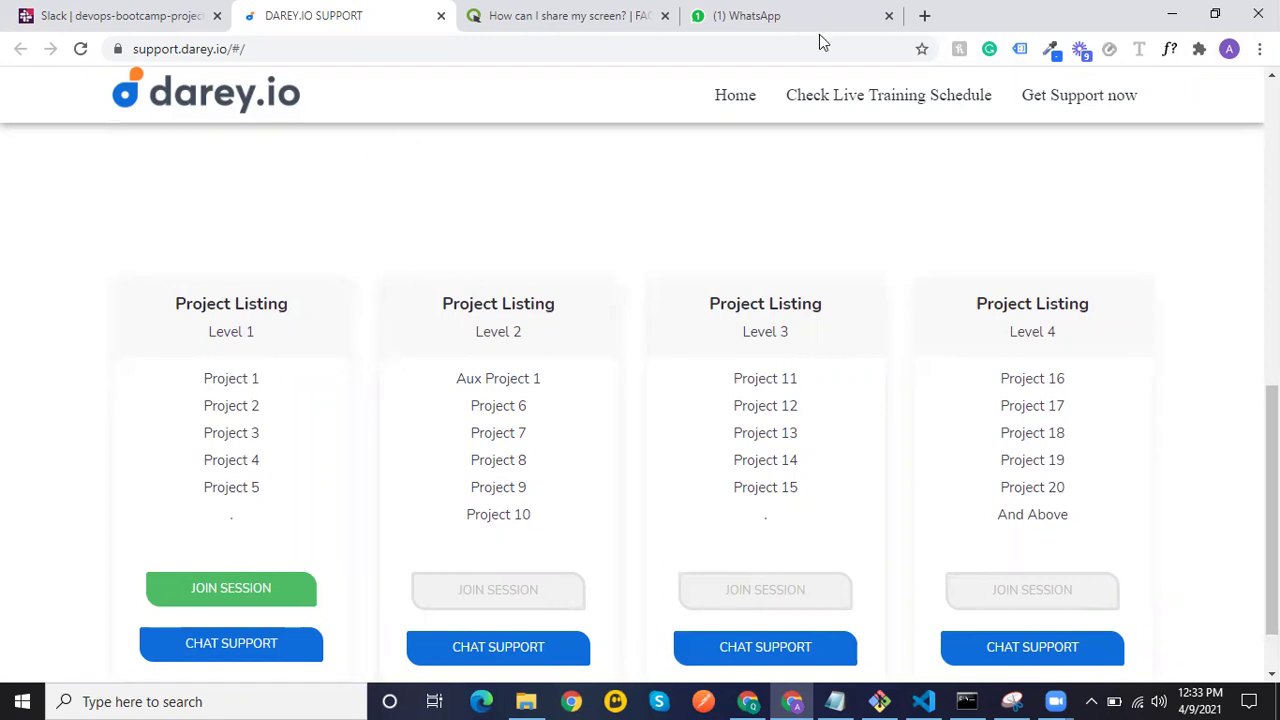
right_click(250, 590)
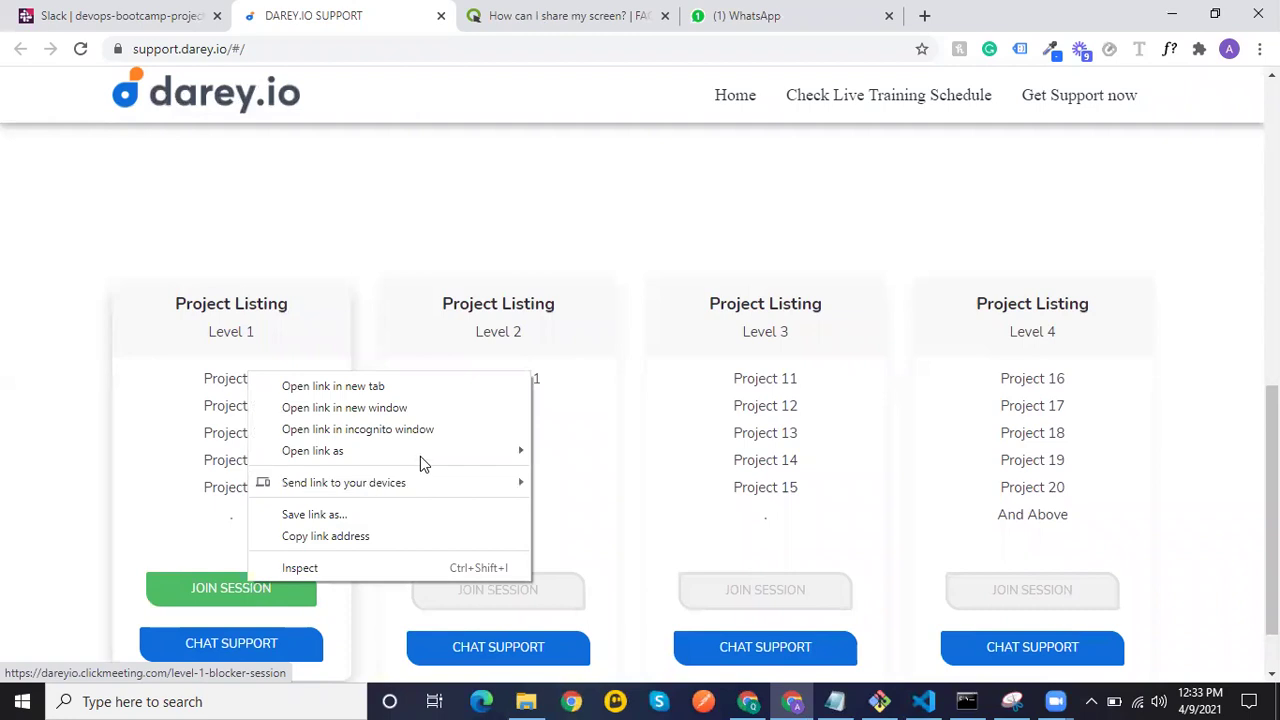
mouse_move(404, 455)
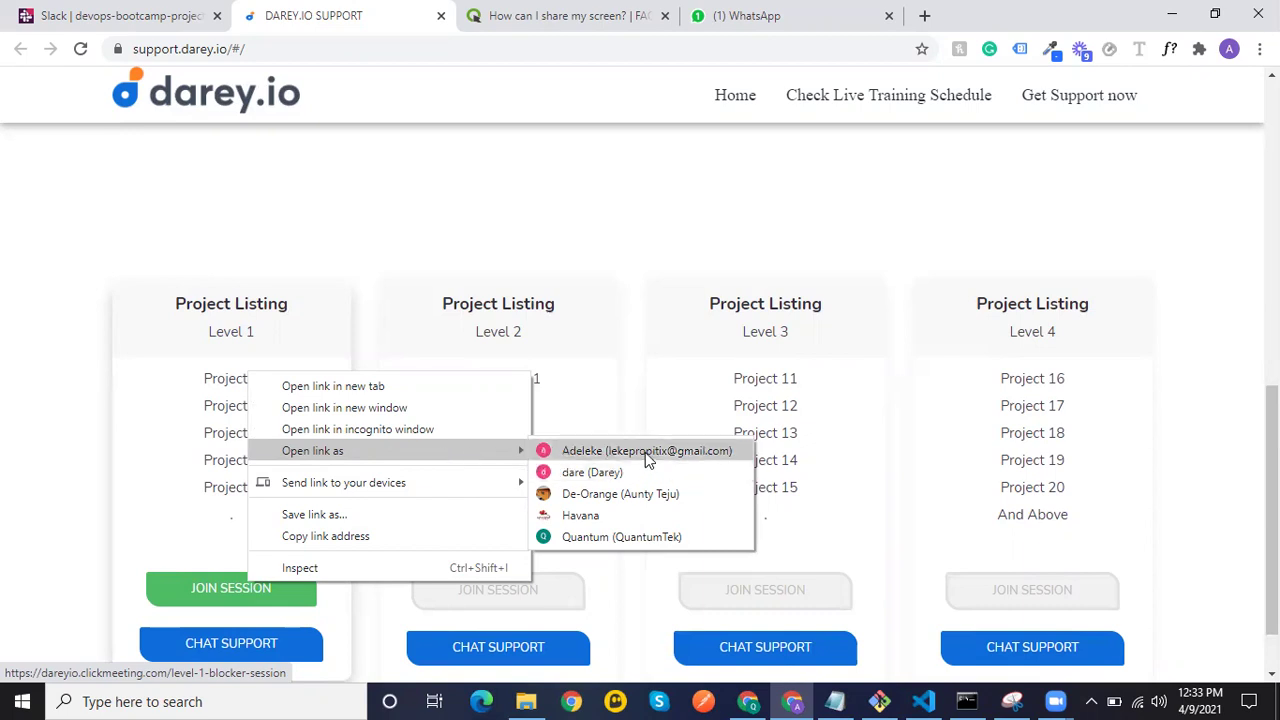
click(645, 452)
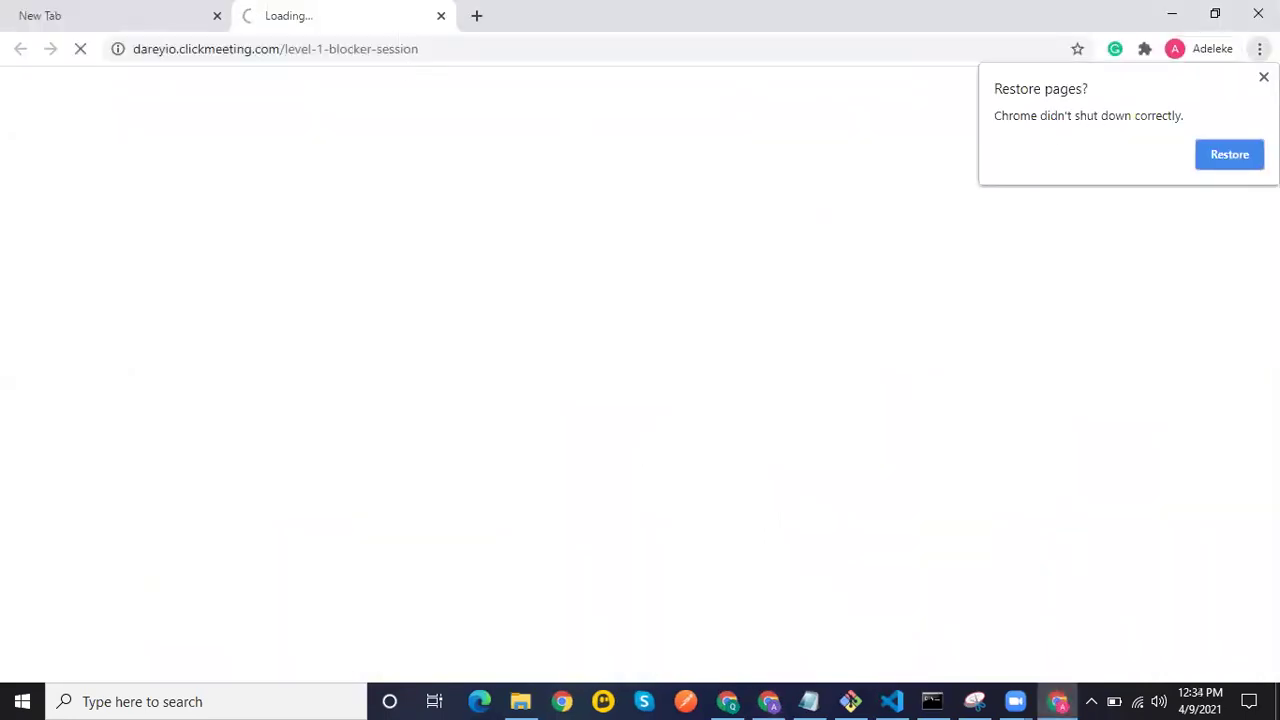
- Dismiss the Restore pages bubble, enter a name and email, and enter the Level 1 Blocker Session
click(1263, 77)
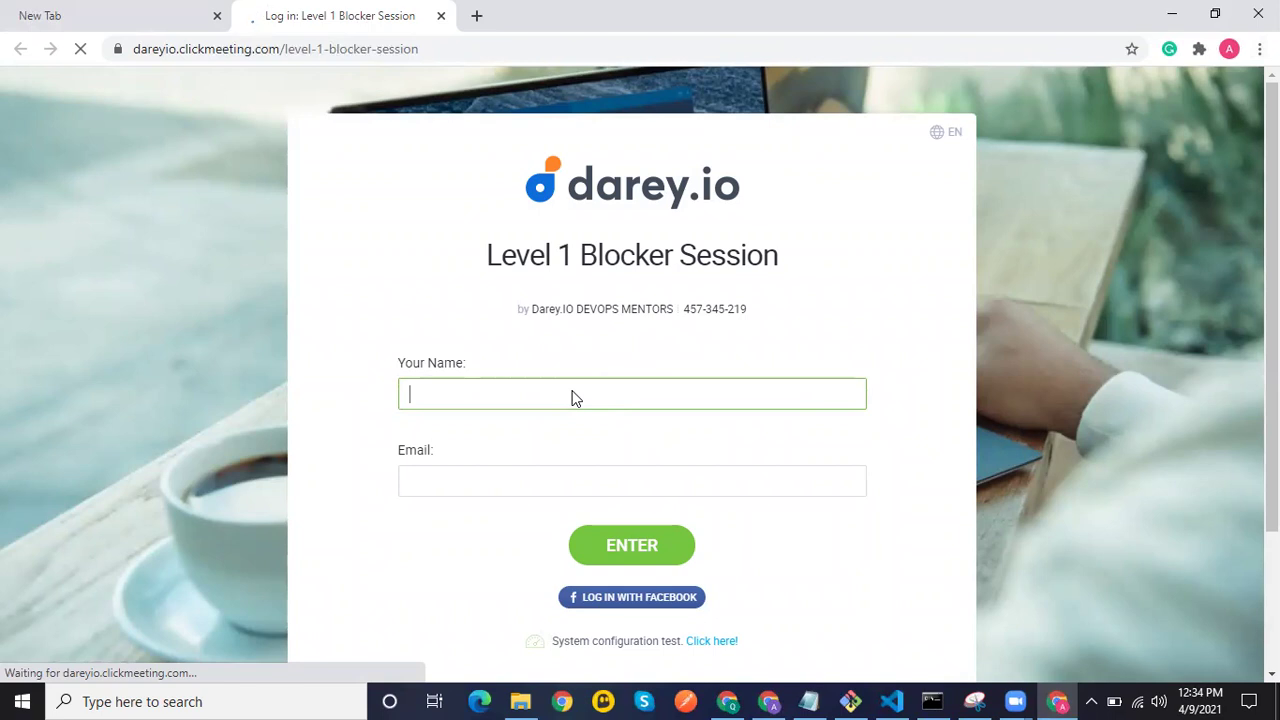
text(A)
scroll(669, 429, down, 2)
scroll(671, 443, up, 2)
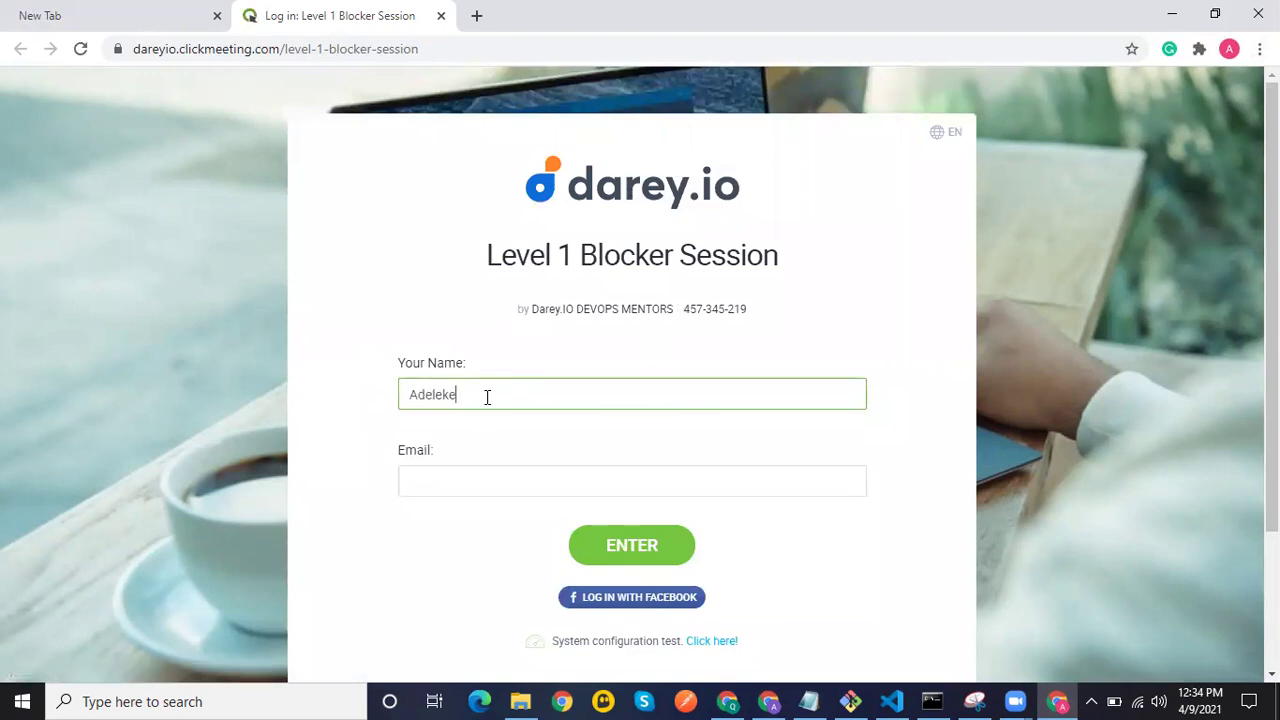
click(504, 475)
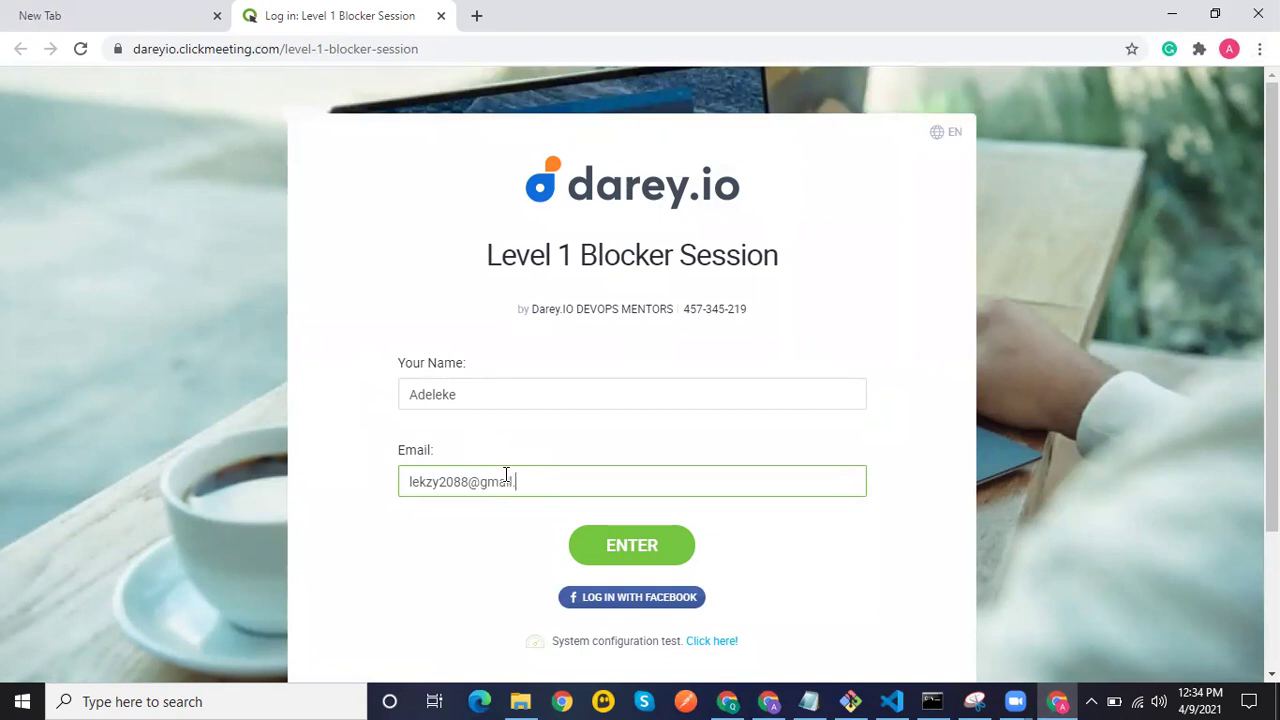
click(641, 544)
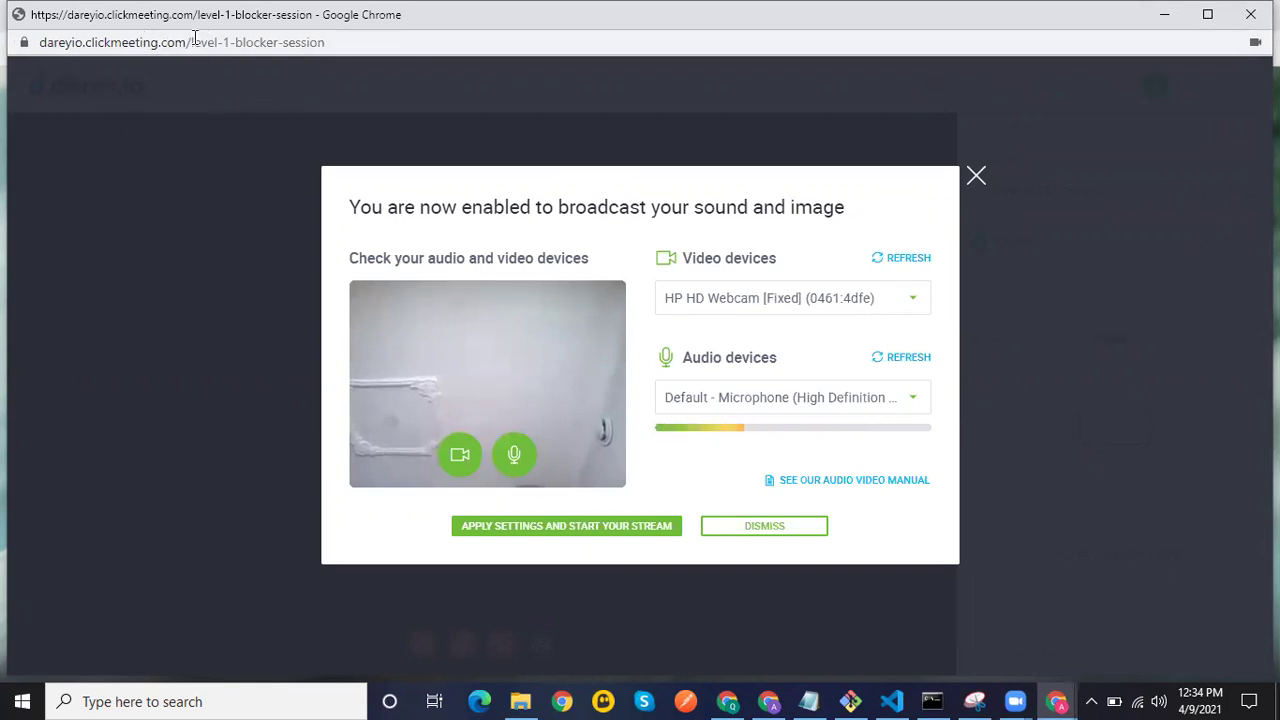
- Turn off the camera and microphone, then apply settings and join the room
click(460, 455)
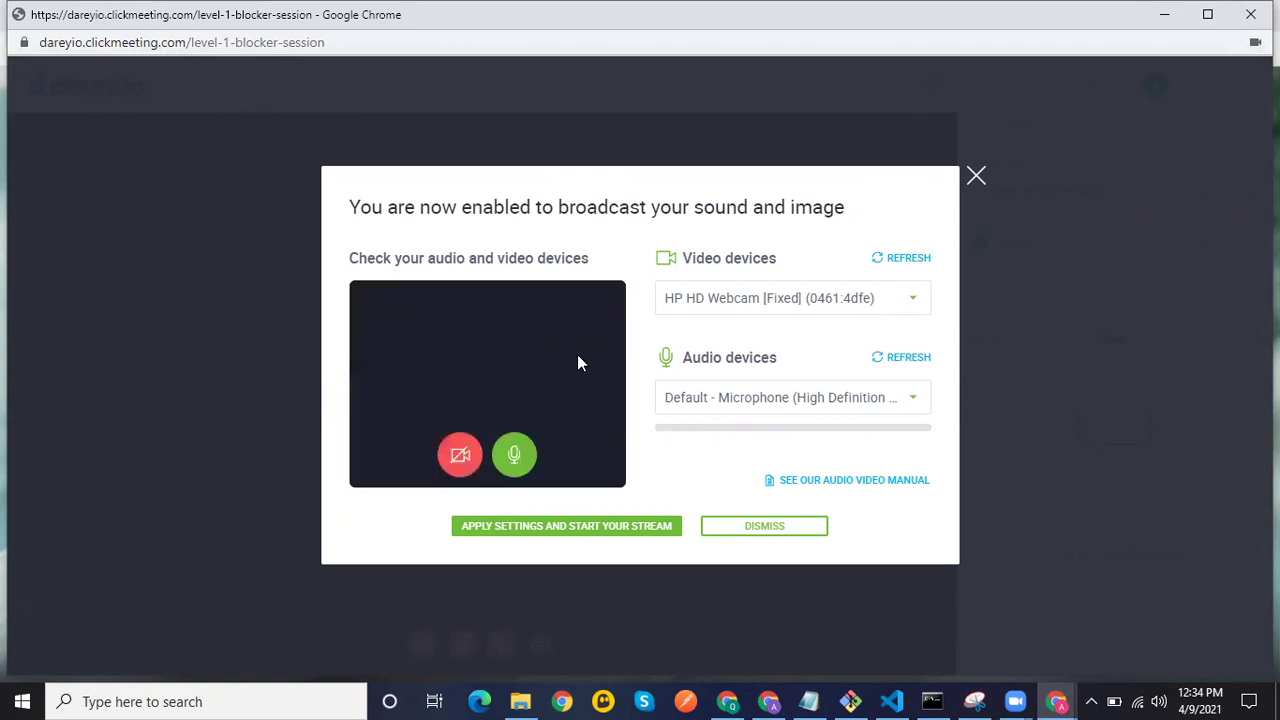
click(515, 460)
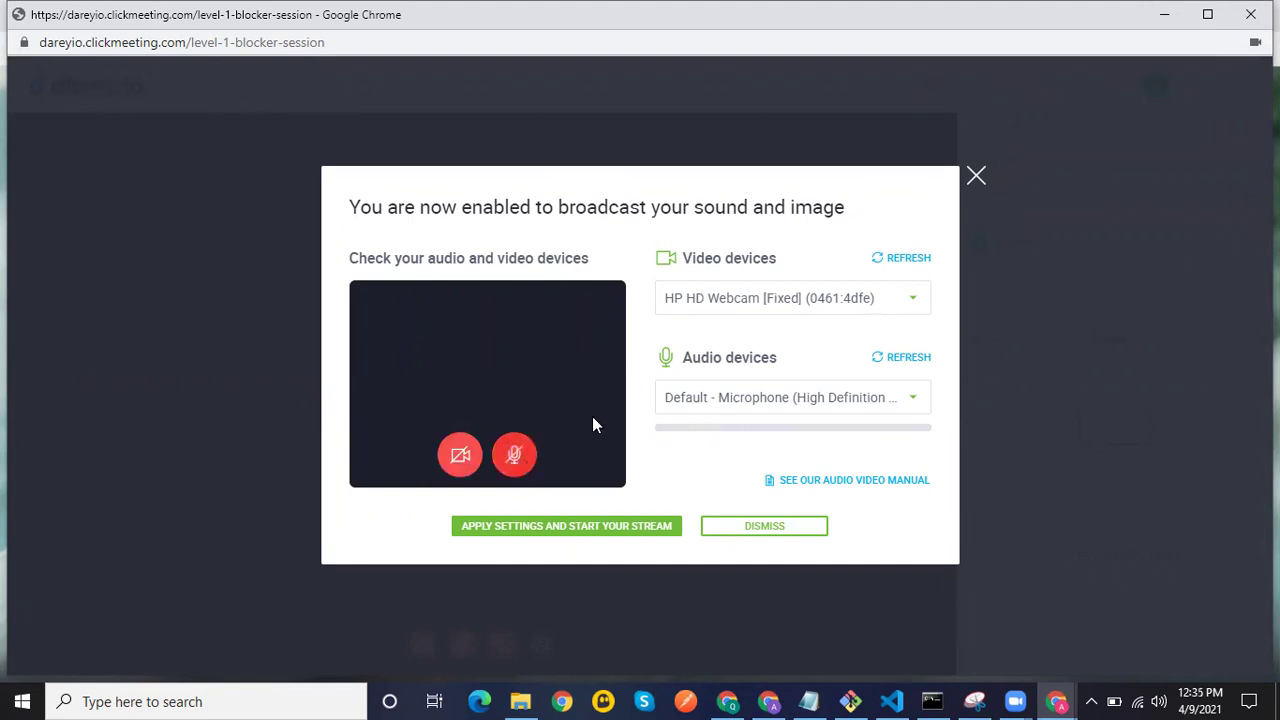
click(607, 530)
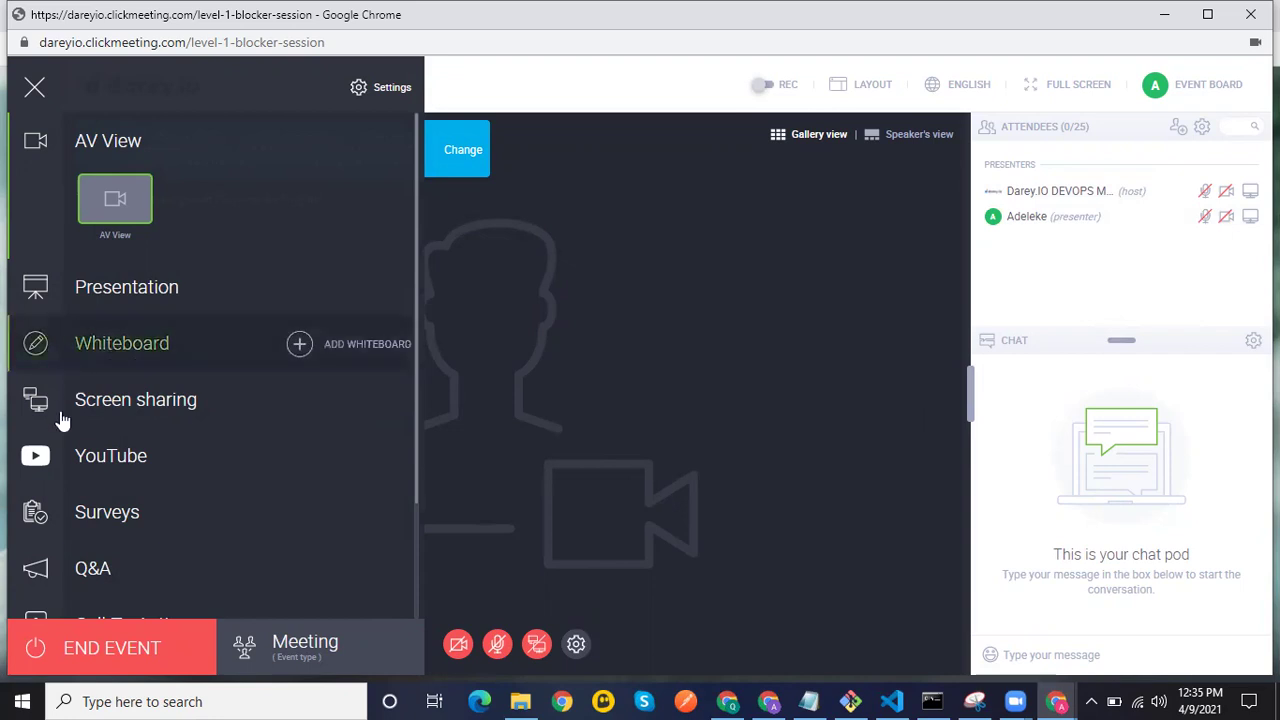
- Choose Screen sharing from the session room's left menu
click(158, 390)
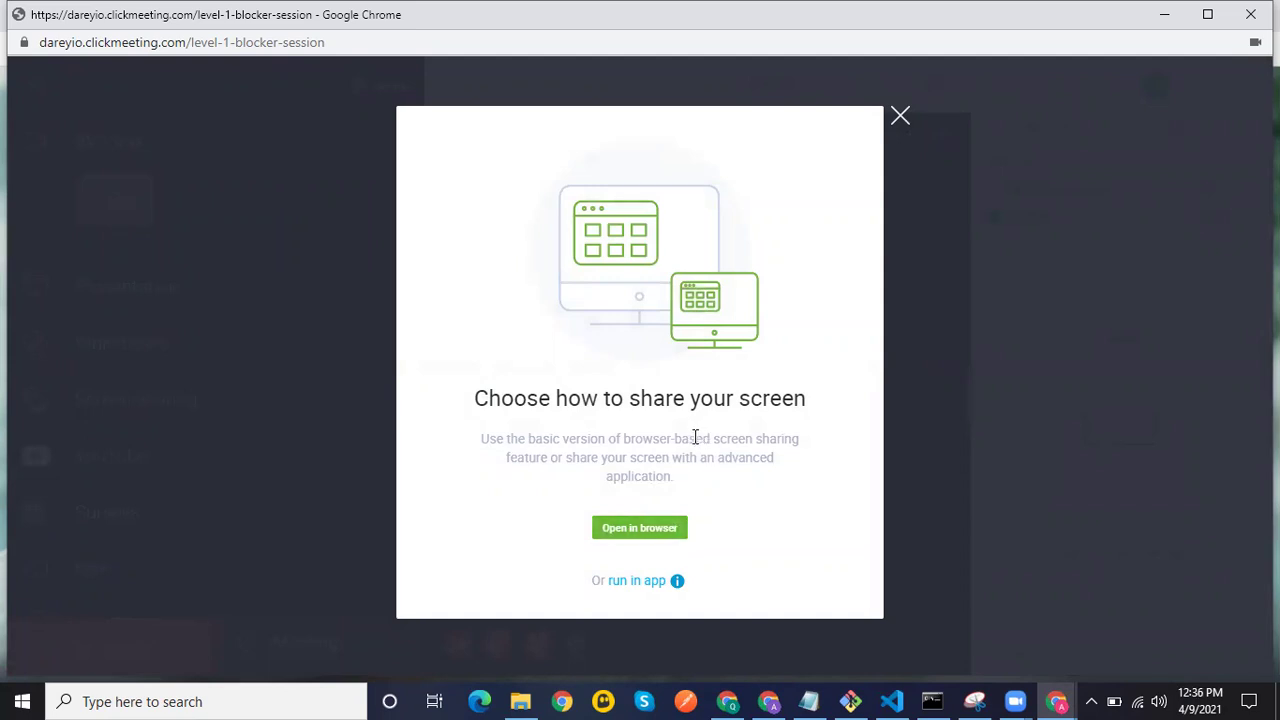
- Share the full screen through the ClickMeeting desktop app and minimize the sharing widget
click(642, 581)
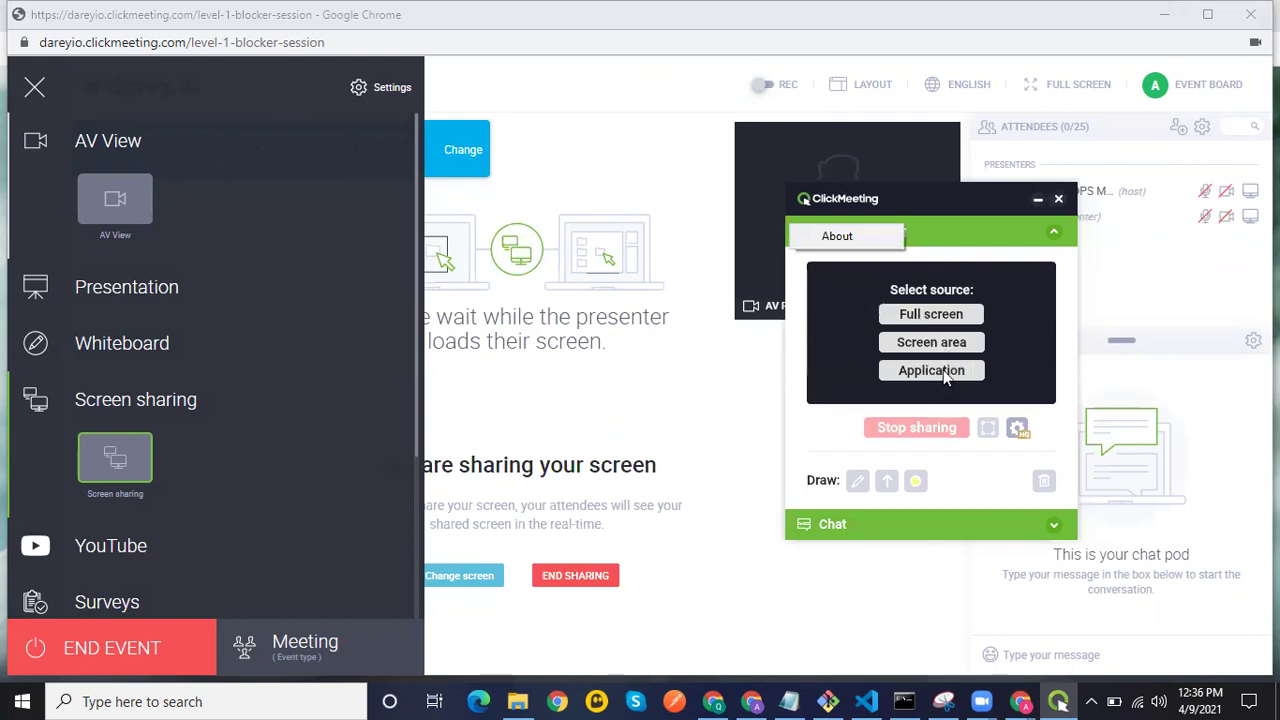
click(937, 315)
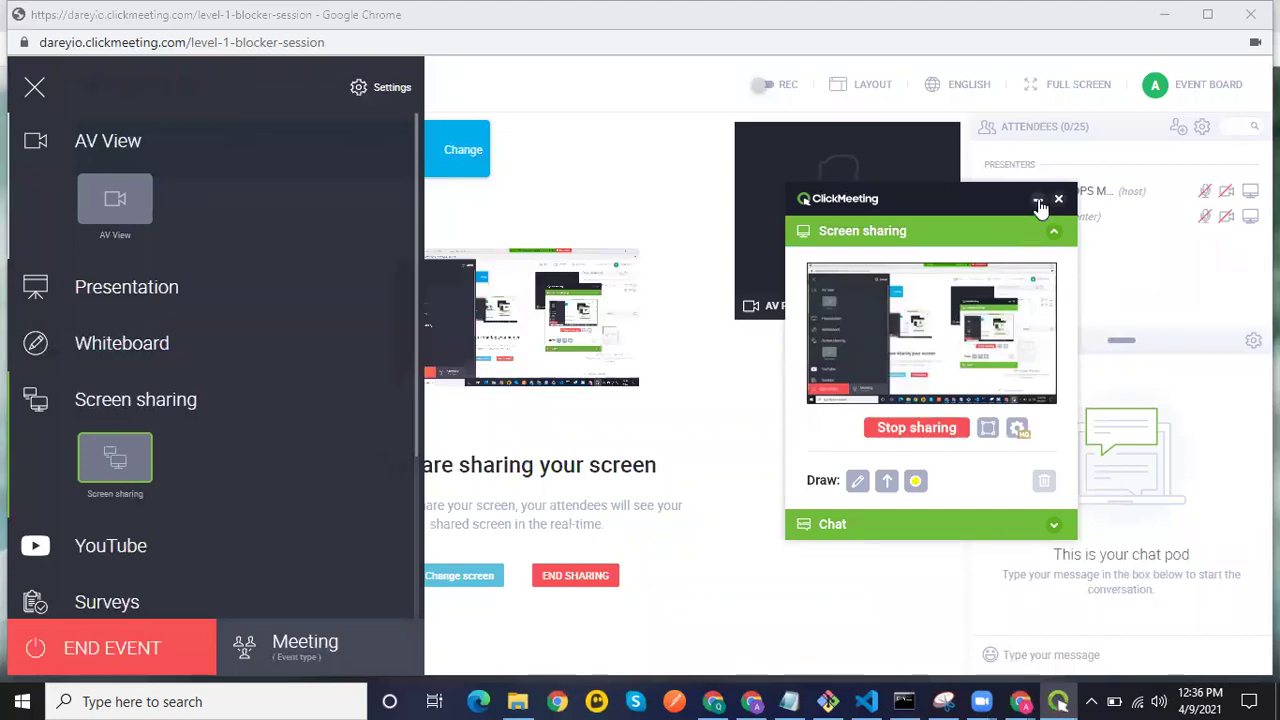
click(1040, 205)
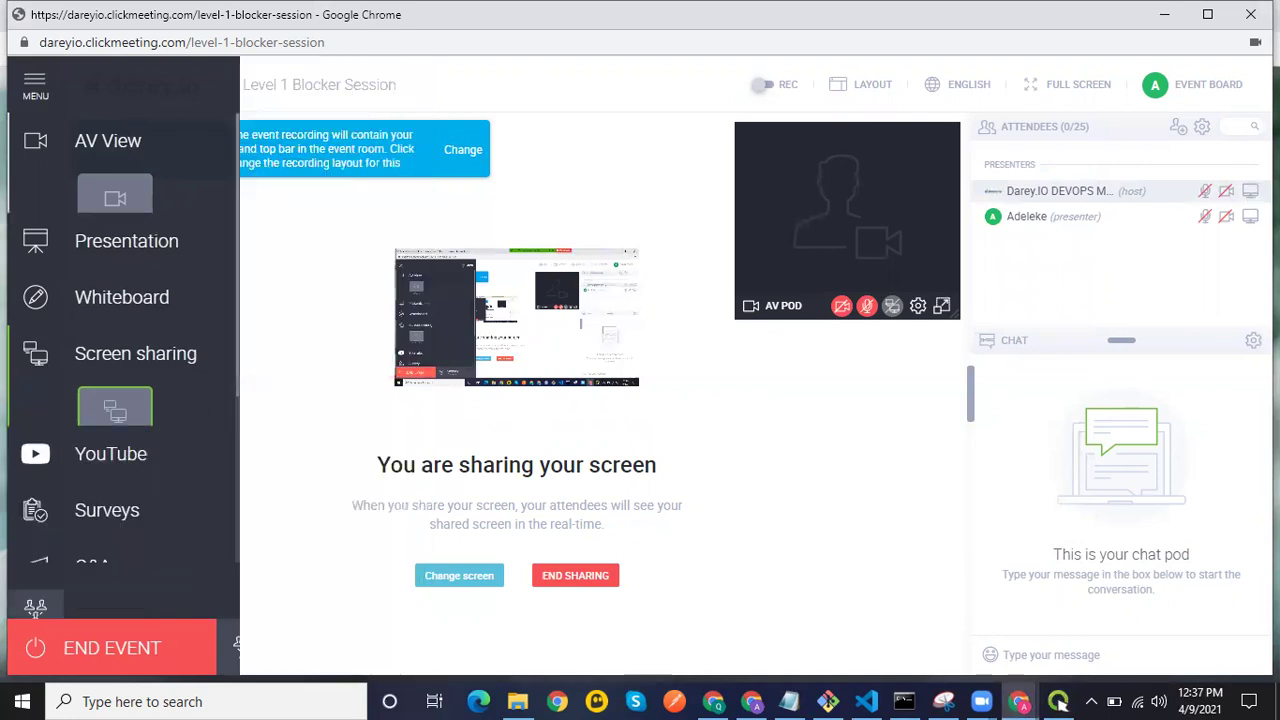
- Give the host screen control from the Attendees list, then drag the AV pod left beside the recording notice
click(1058, 190)
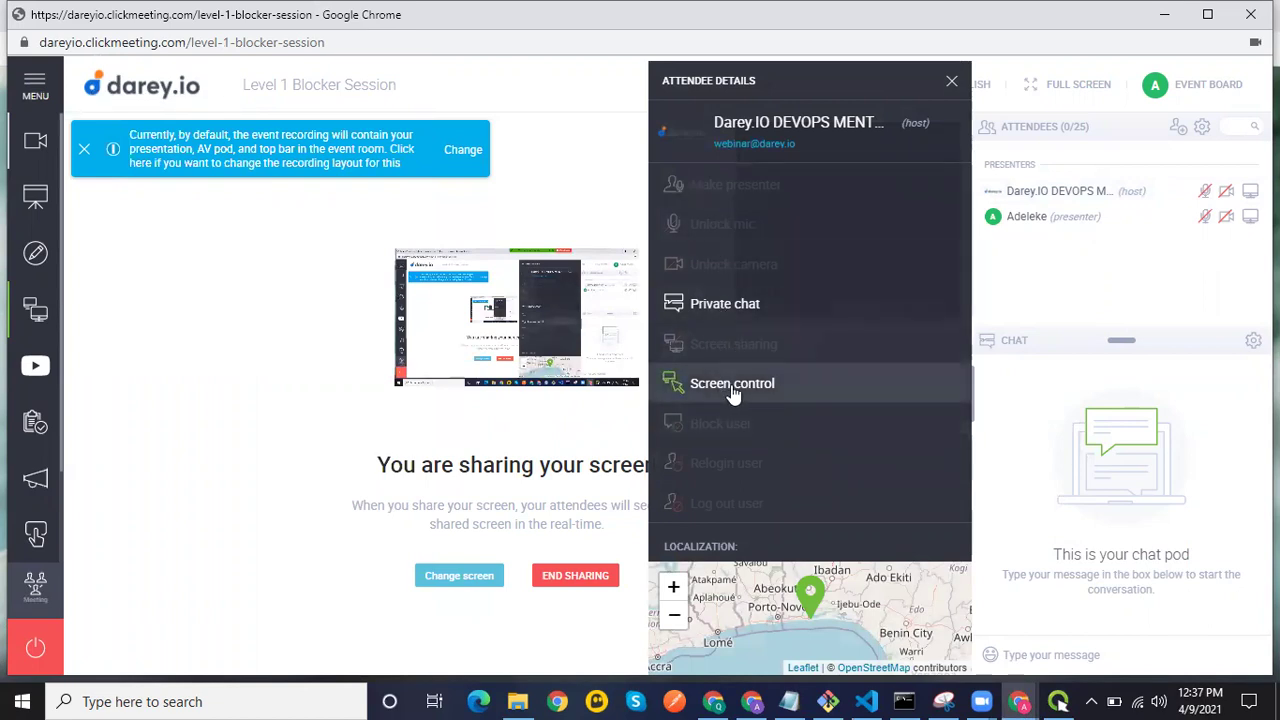
click(768, 382)
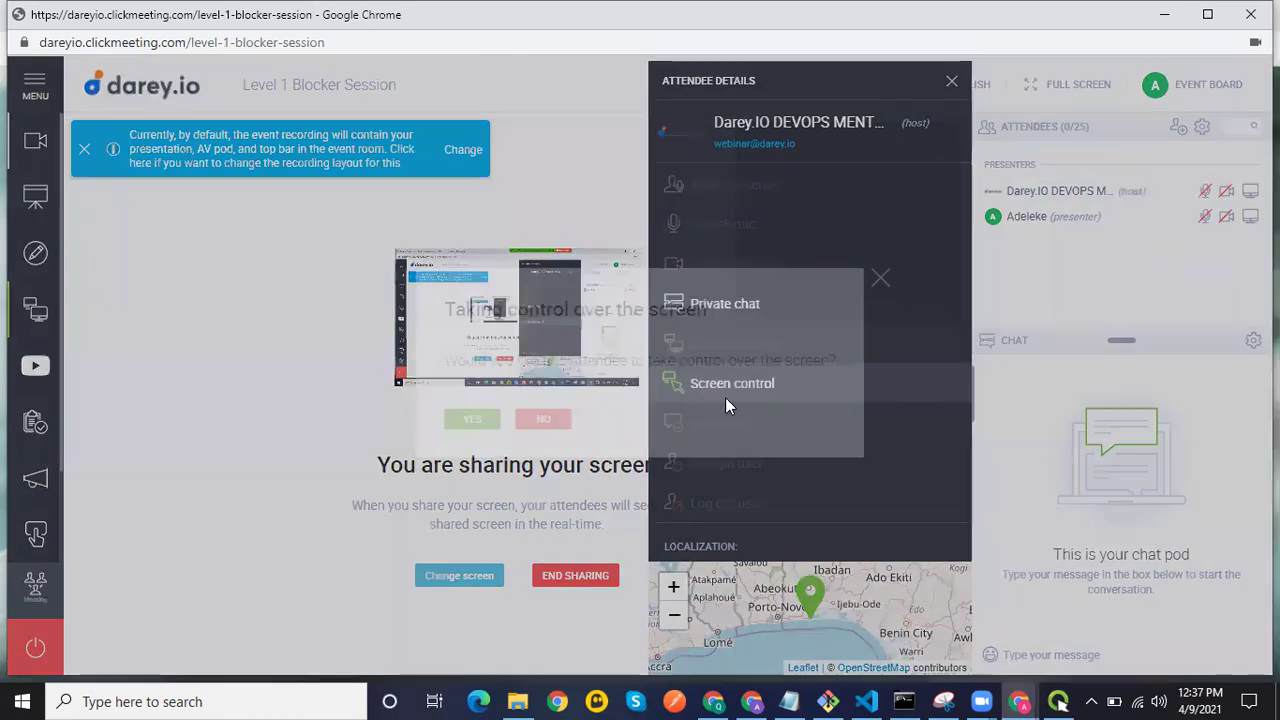
click(470, 424)
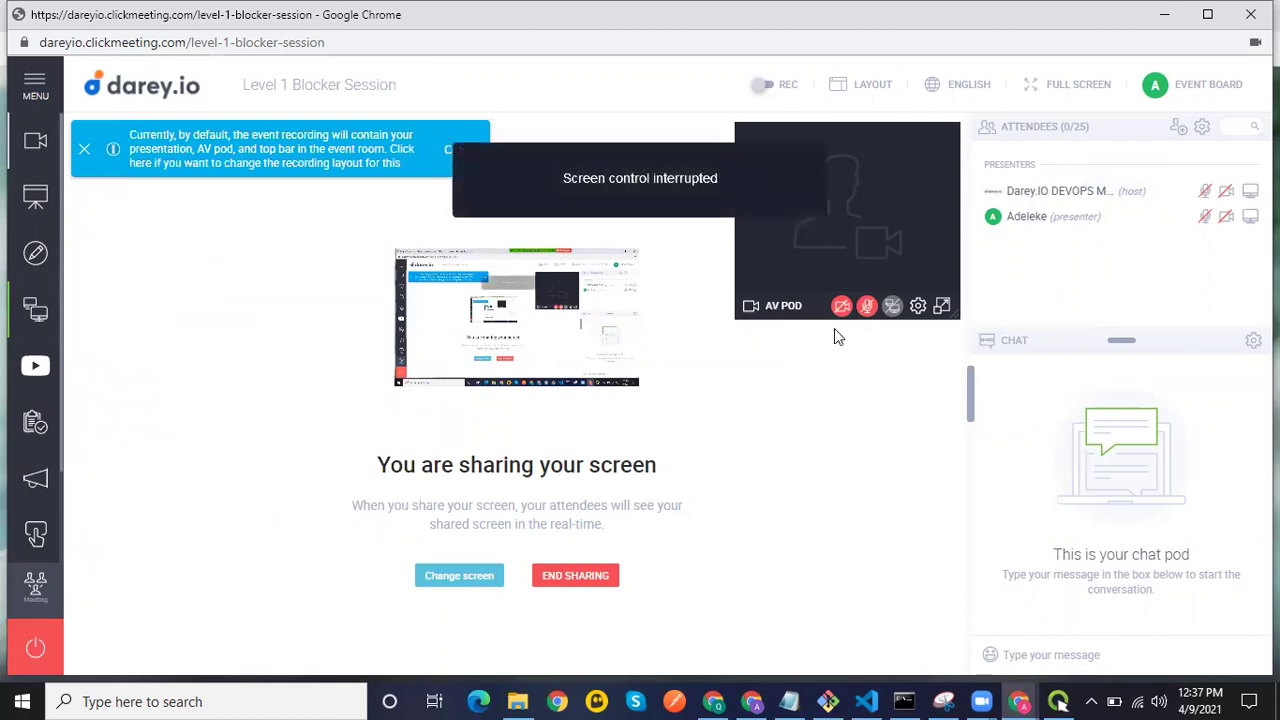
drag(889, 128, 712, 120)
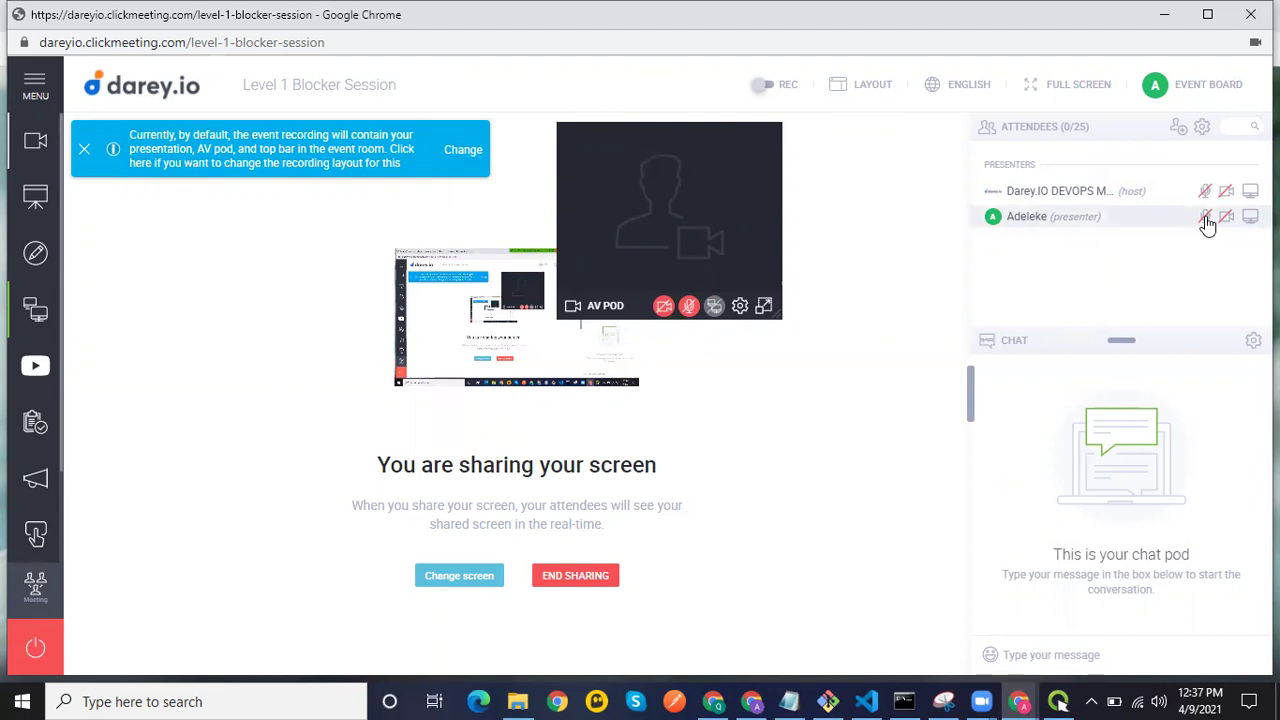
- Unmute the microphone, slide the AV pod right and back beside the attendee list, then mute again
click(691, 307)
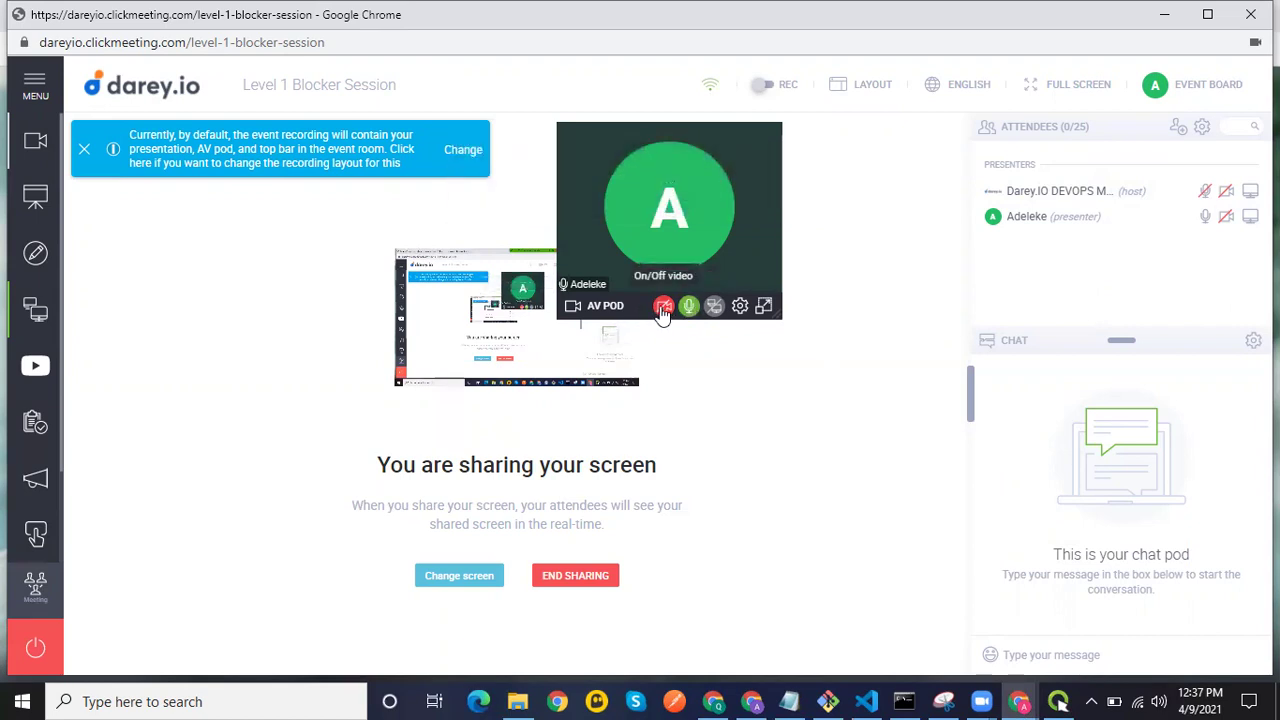
drag(728, 164, 788, 141)
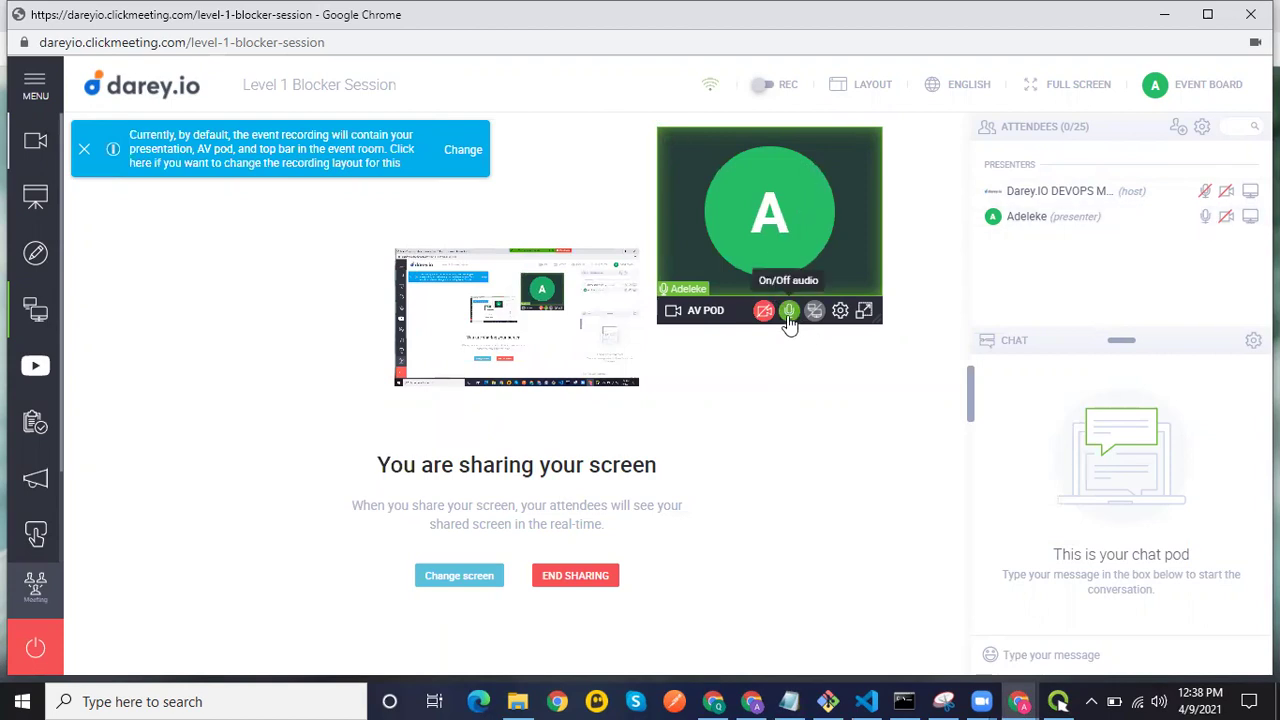
drag(755, 153, 903, 126)
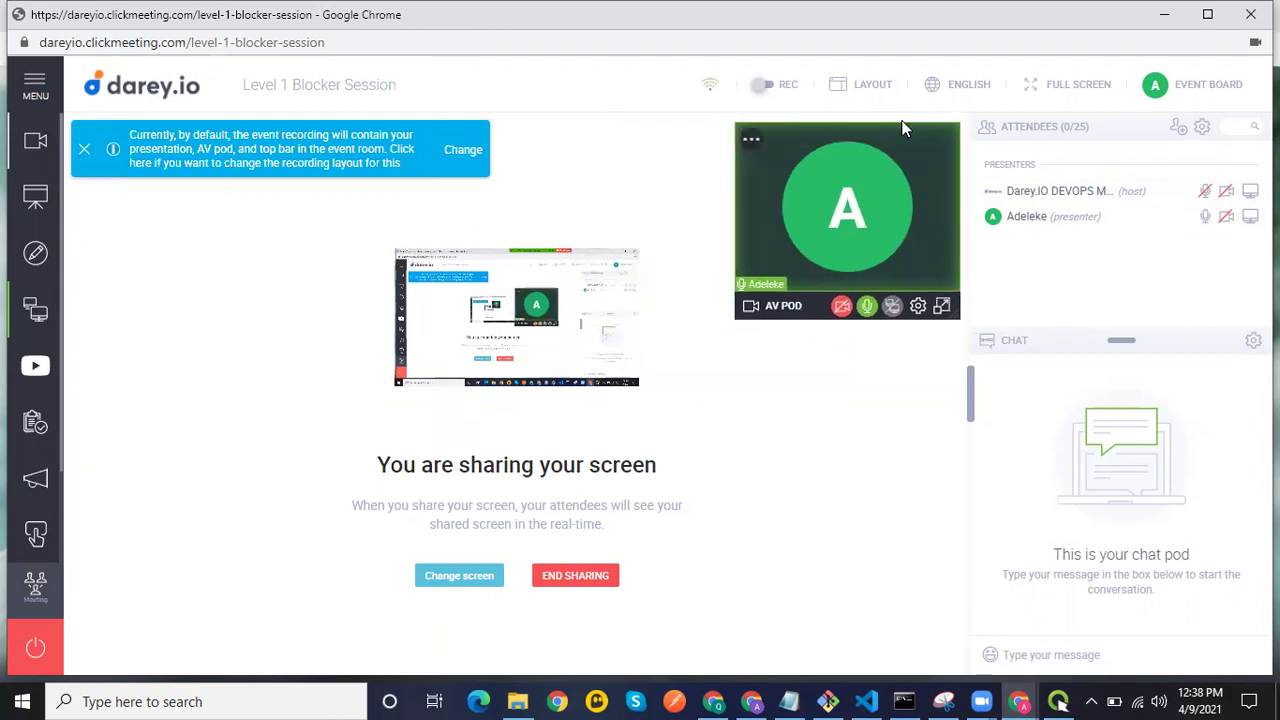
click(867, 307)
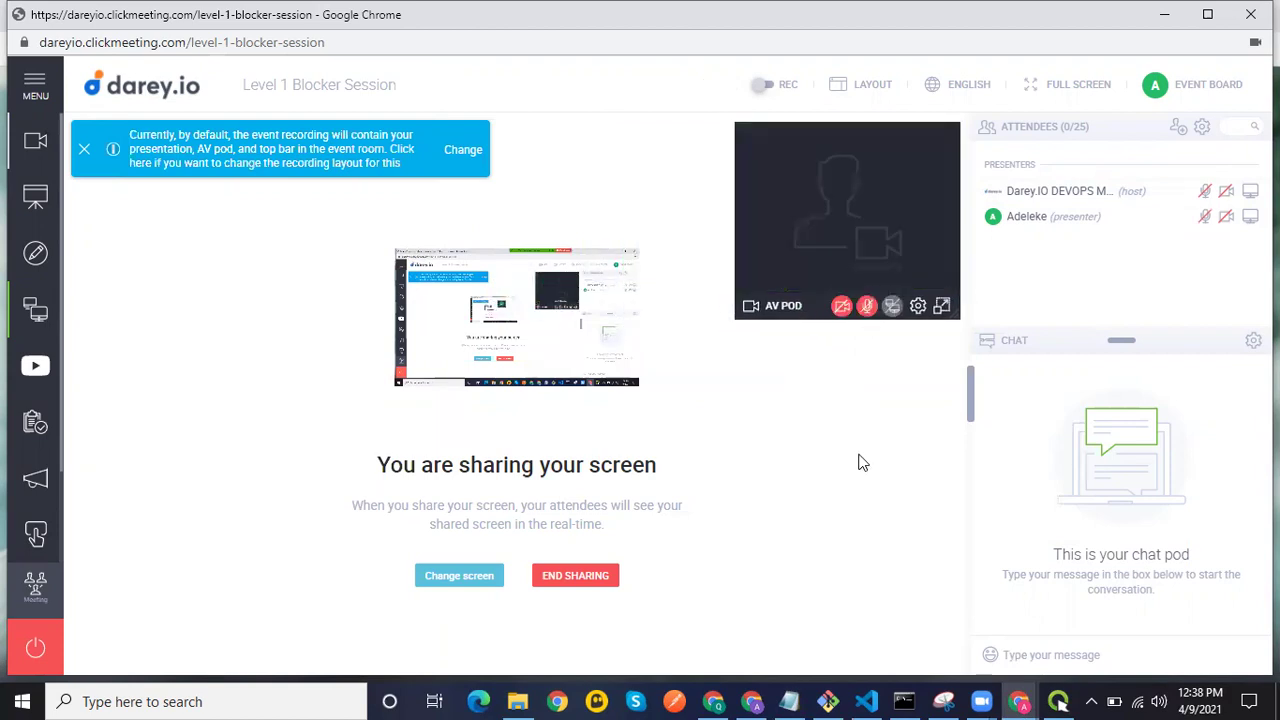